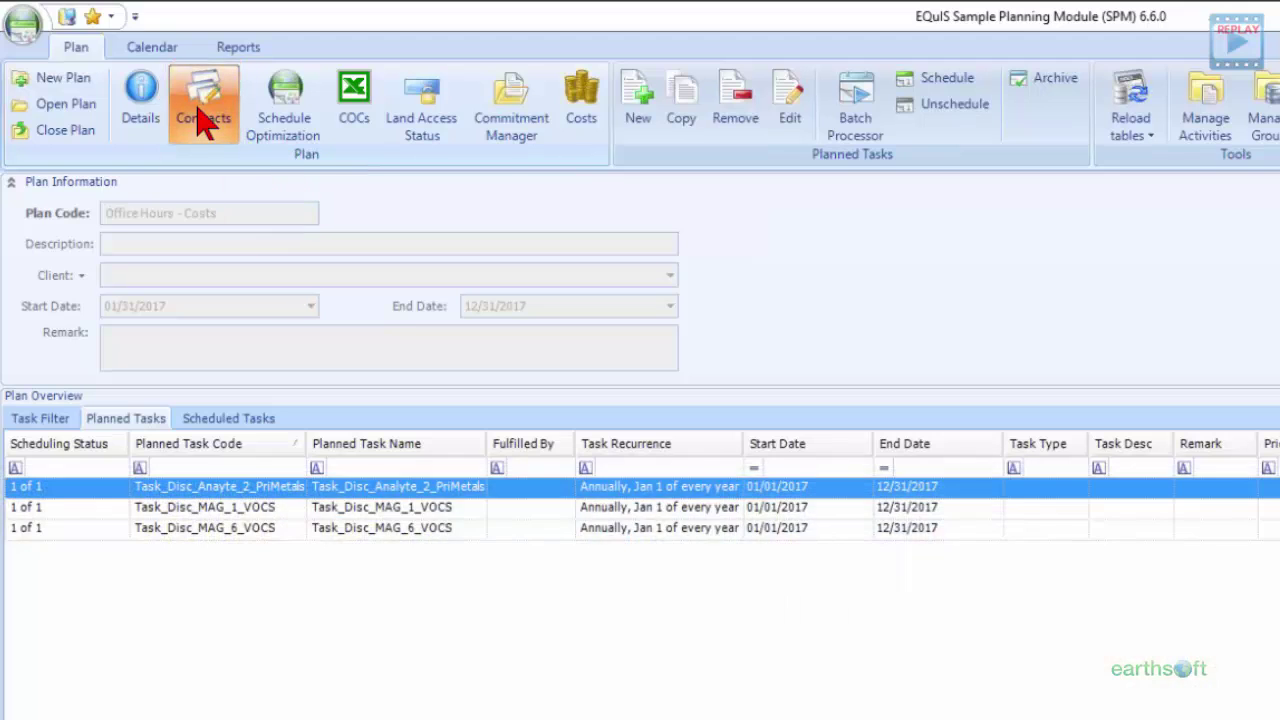
Open the plan's TUTORLAB contract and sort the members of Disc_MAG_6_VOCS by Contract Analytic Method.
{"action": "left_click", "coordinate": [203, 122]}
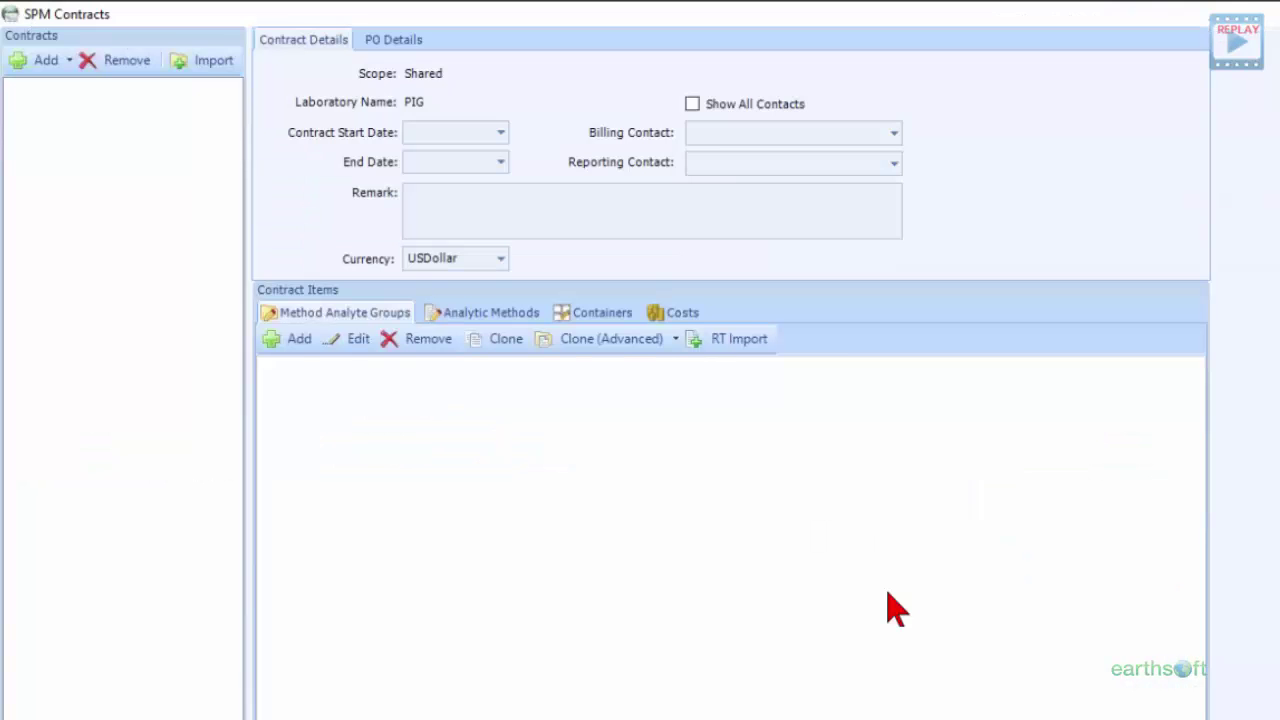
{"action": "left_click", "coordinate": [72, 110]}
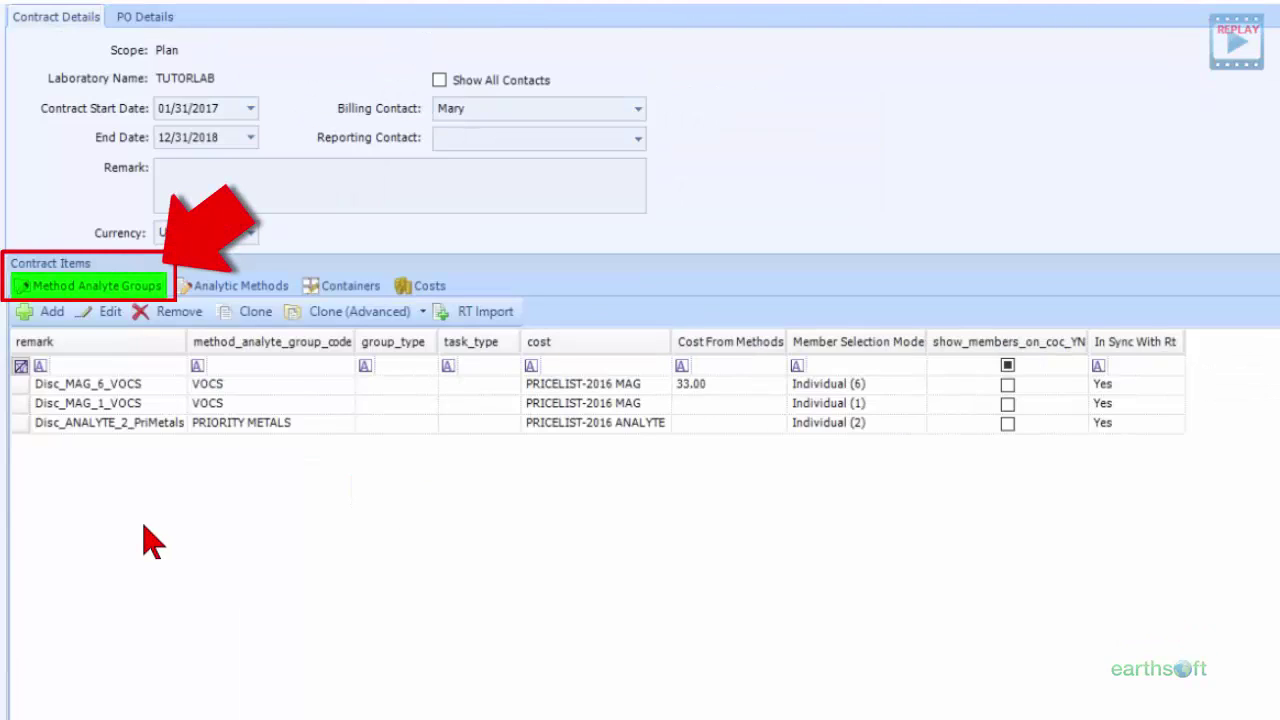
{"action": "double_click", "coordinate": [138, 392]}
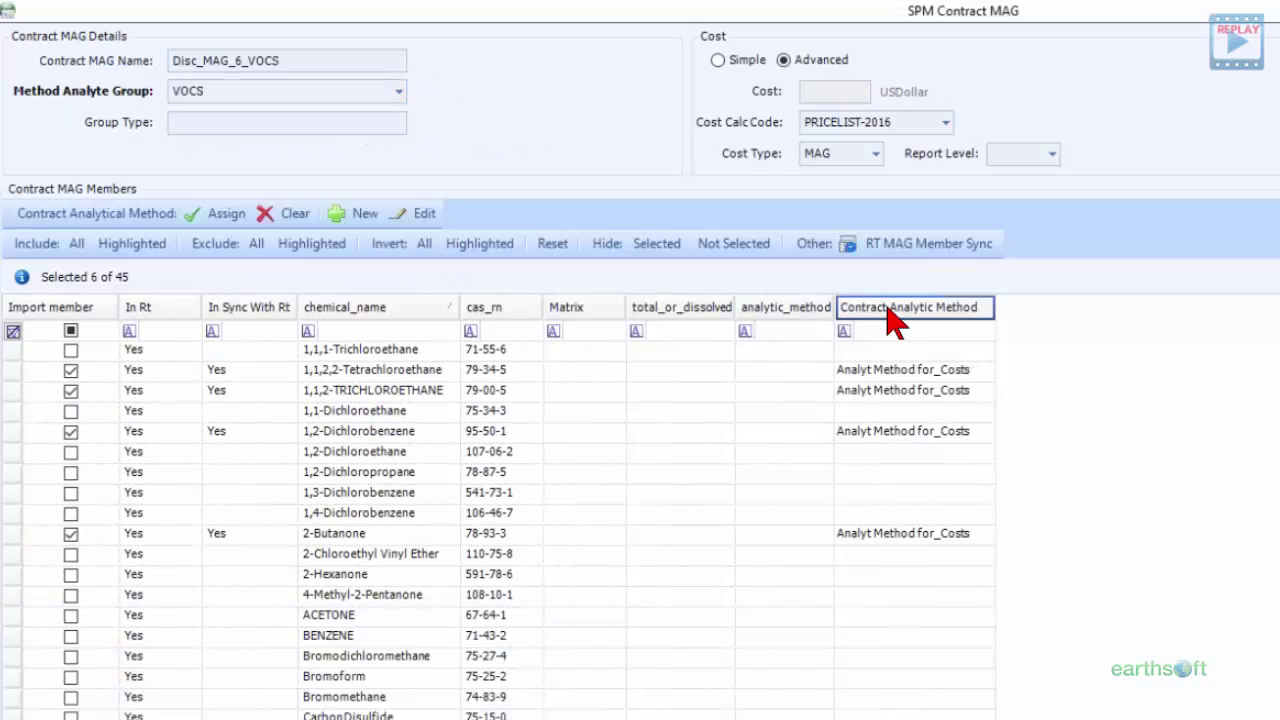
{"action": "left_click", "coordinate": [887, 309]}
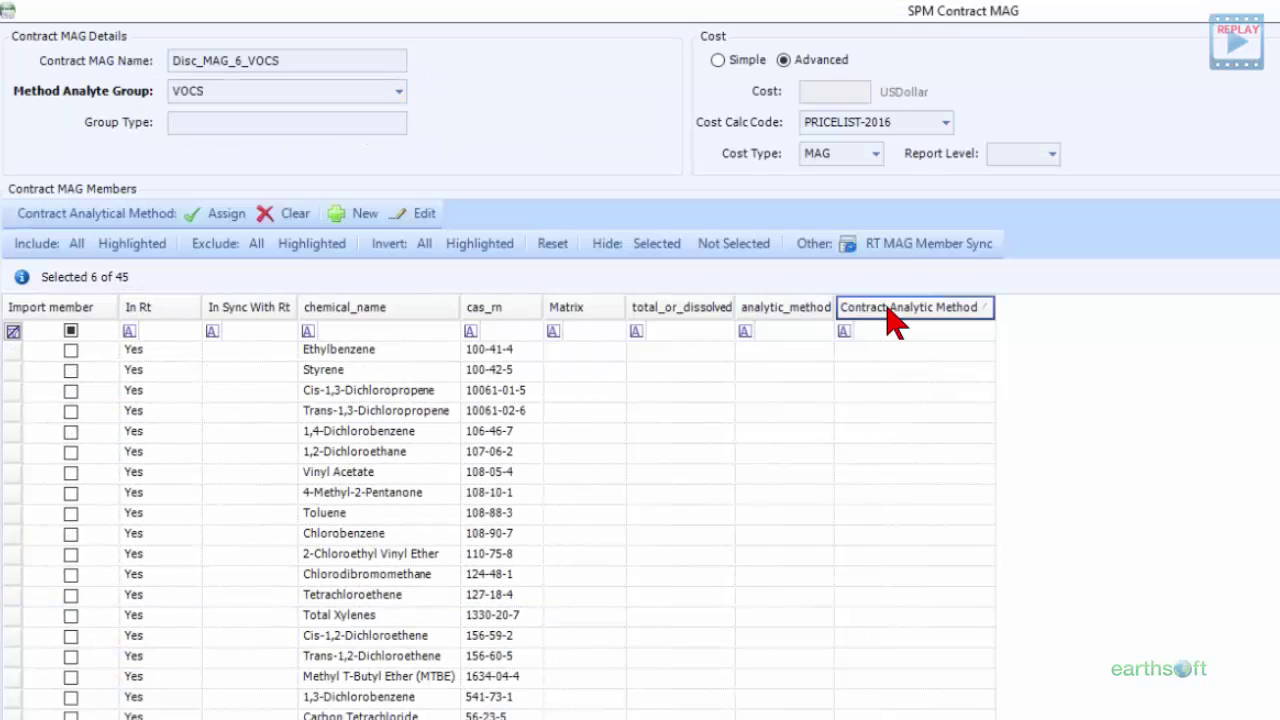
{"action": "left_click", "coordinate": [893, 309]}
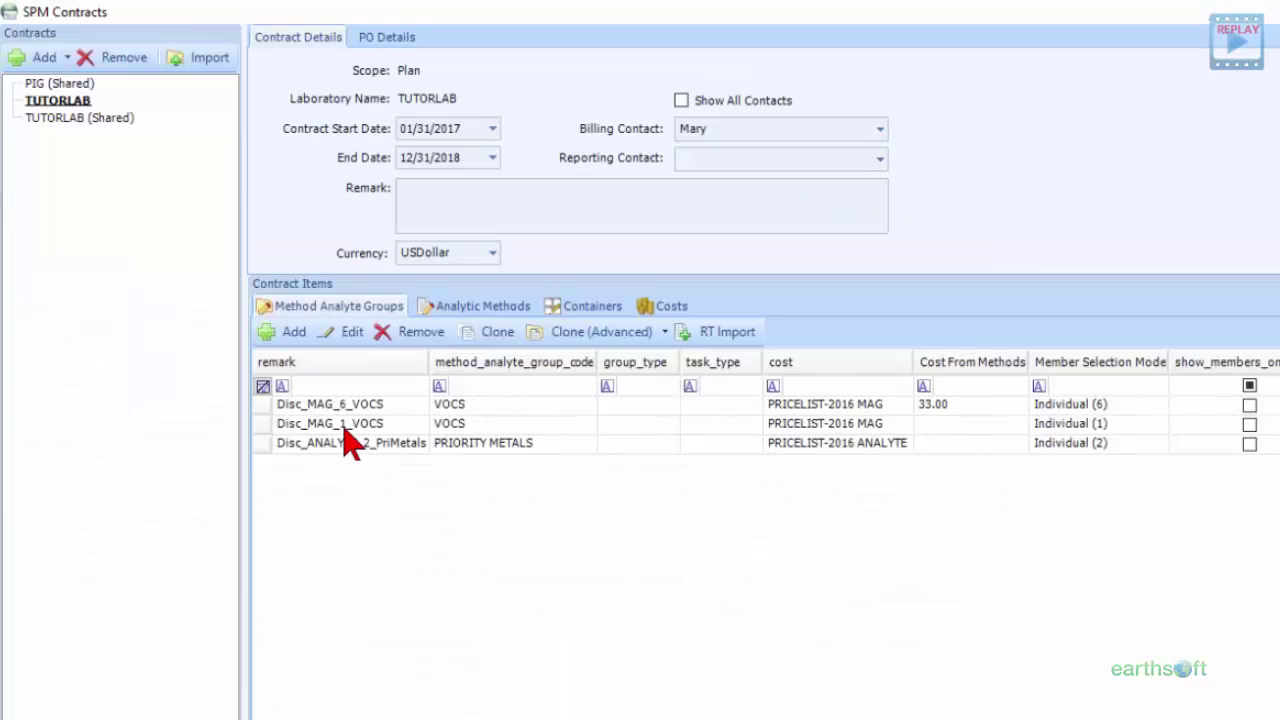
Open the Disc_ANALYTE_2_PriMetals method analyte group in the TUTORLAB contract to examine its members and cost settings.
{"action": "double_click", "coordinate": [357, 449]}
{"action": "left_click", "coordinate": [365, 450]}
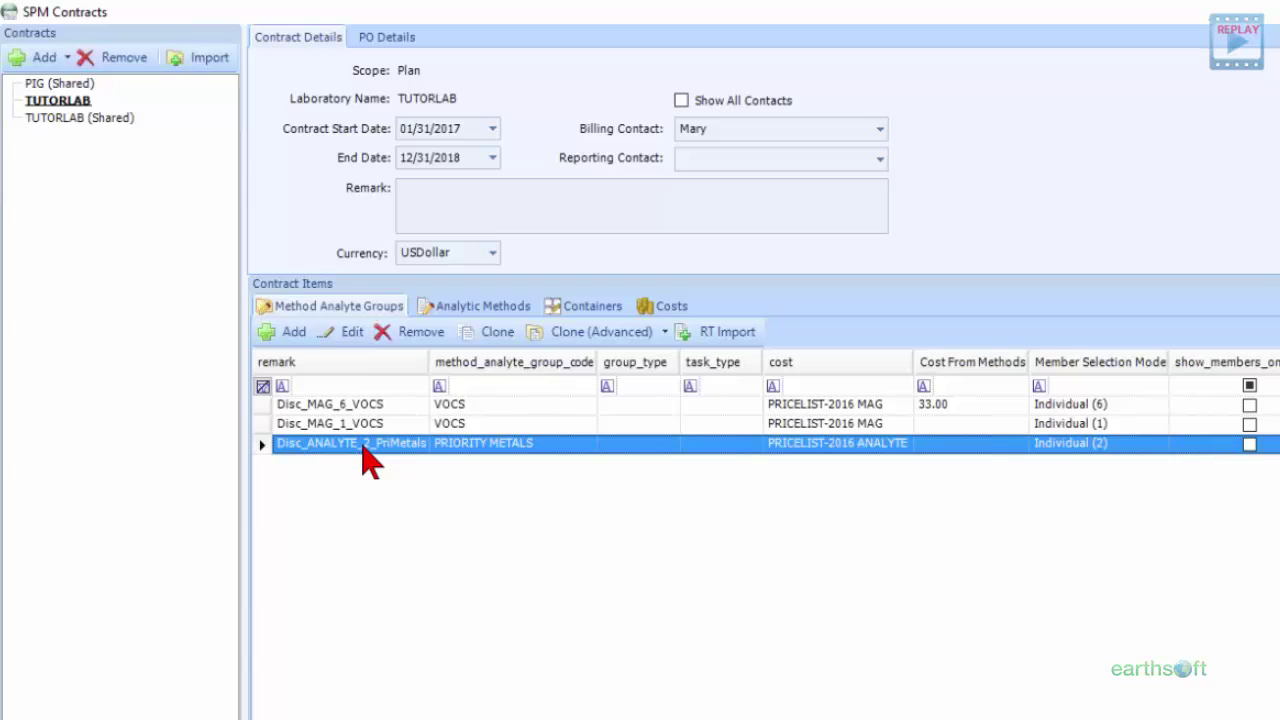
{"action": "double_click", "coordinate": [363, 448]}
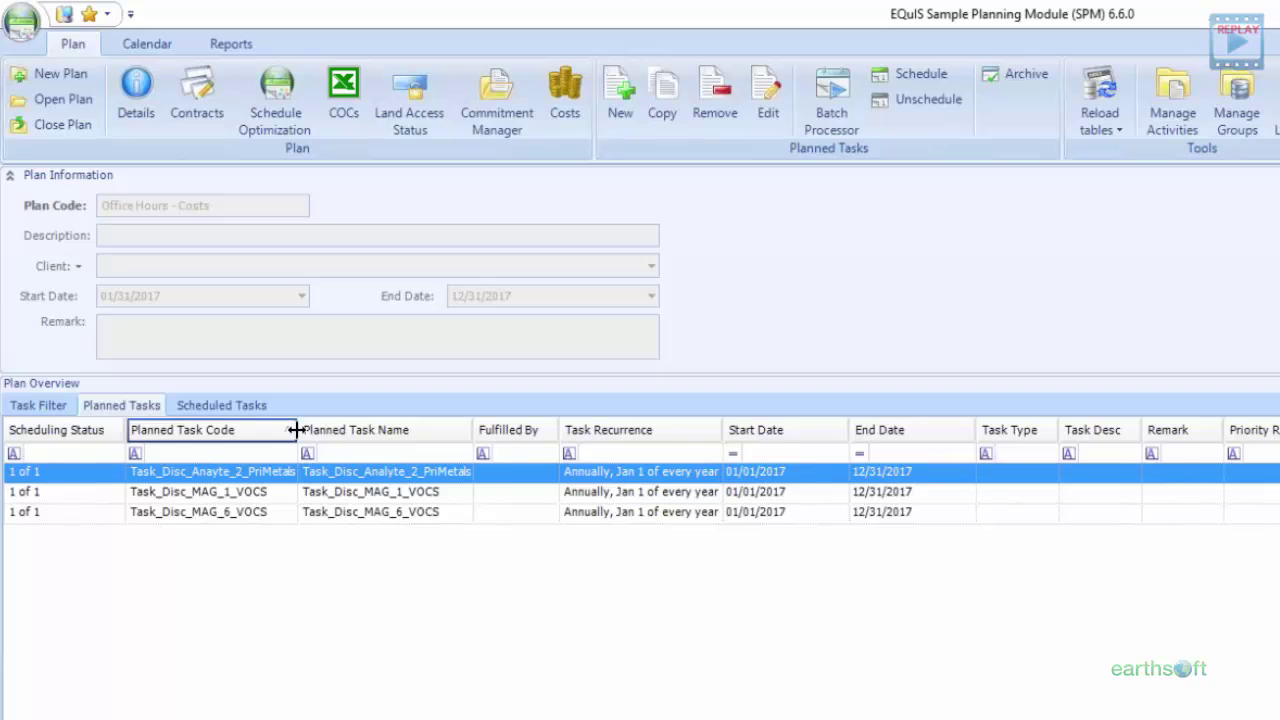
Widen the Planned Task Code column and examine the recurrence and expanded sample details of Task_Disc_MAG_6_VOCS.
{"action": "left_click_drag", "start_coordinate": [297, 430], "coordinate": [336, 432]}
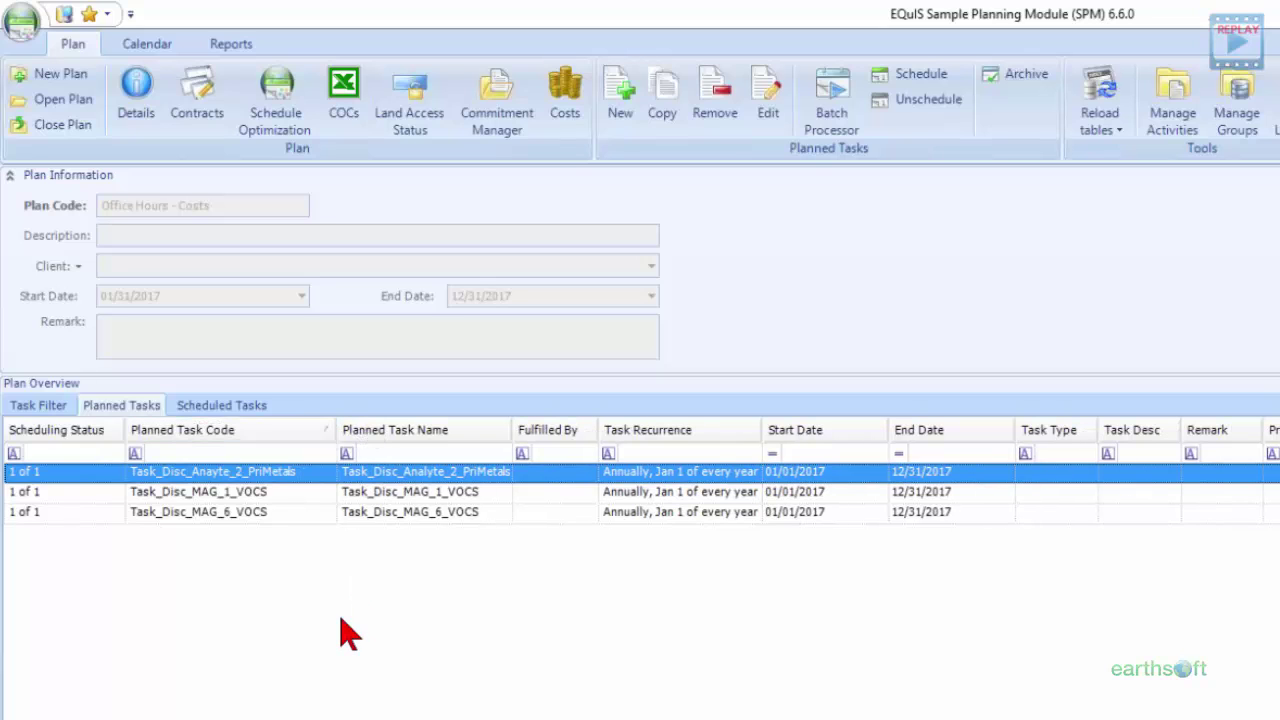
{"action": "left_click", "coordinate": [270, 513]}
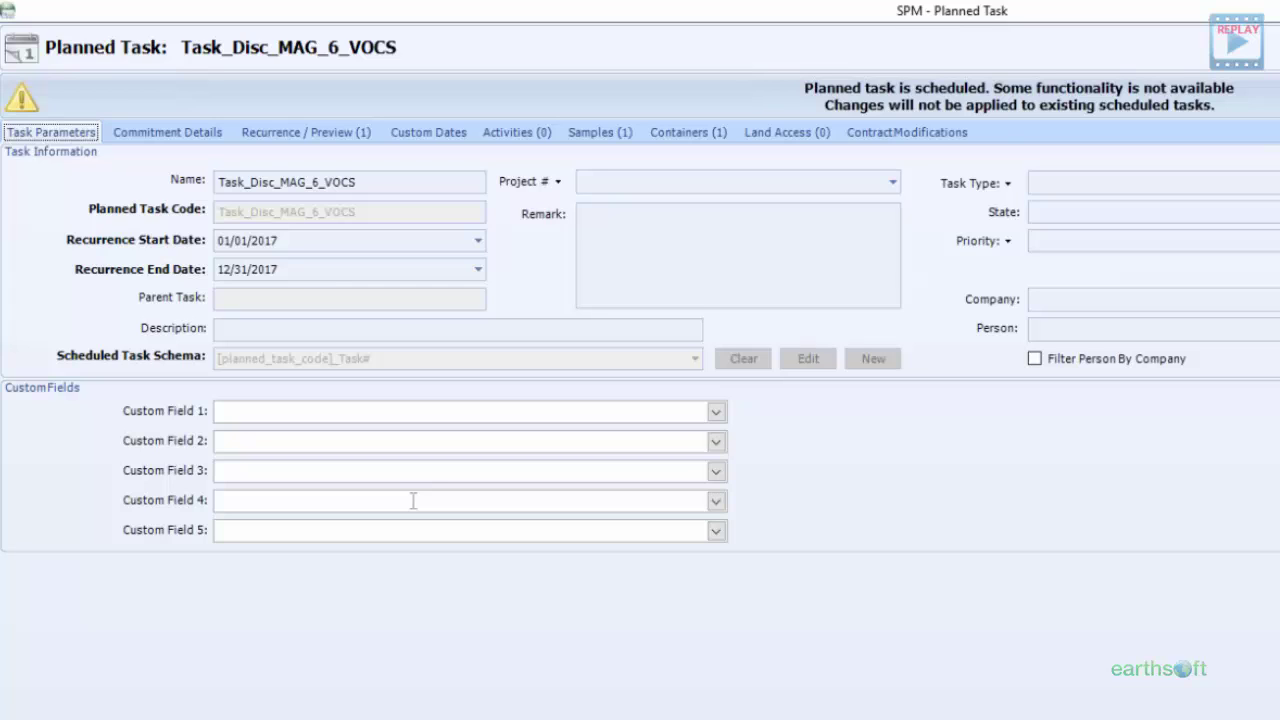
{"action": "left_click", "coordinate": [350, 133]}
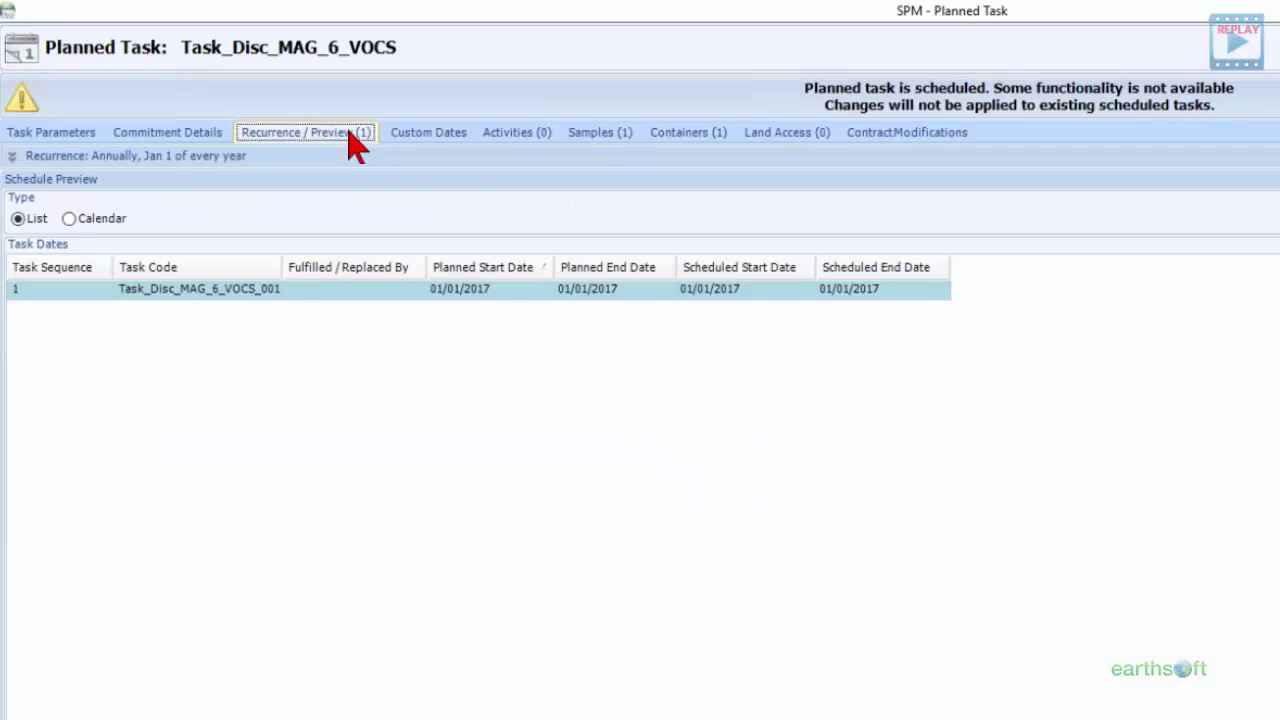
{"action": "left_click", "coordinate": [590, 133]}
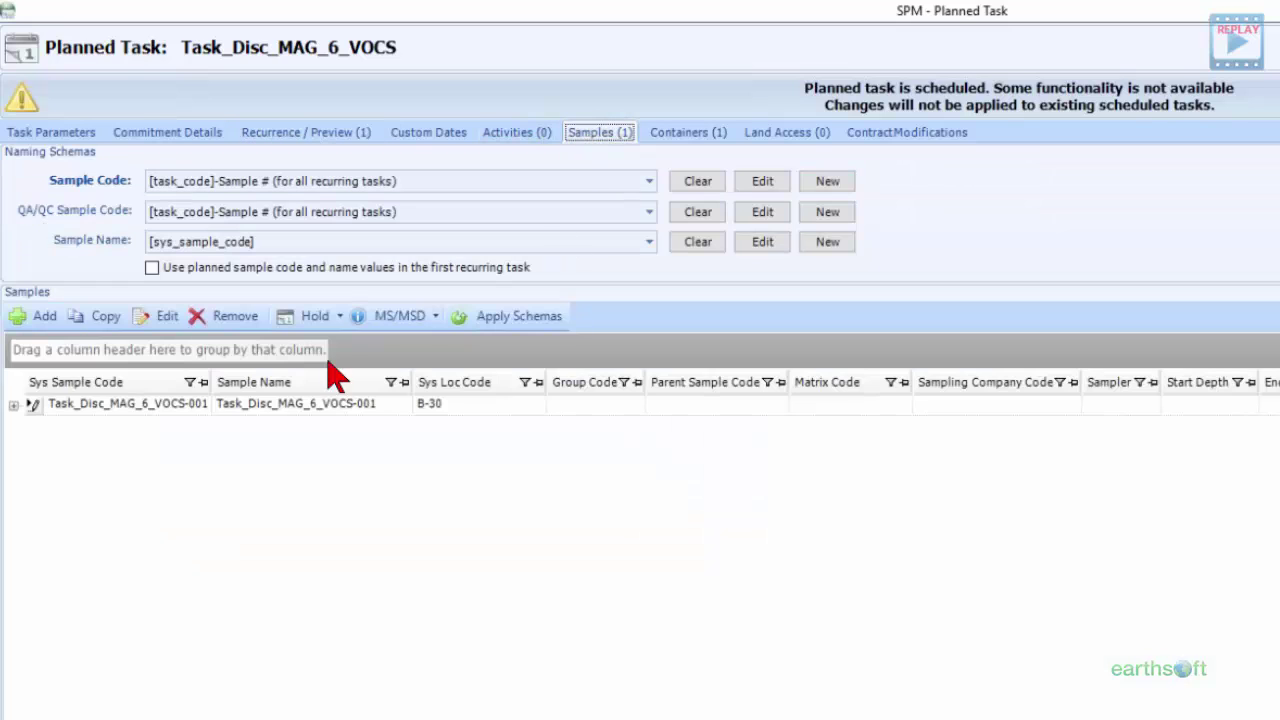
{"action": "left_click", "coordinate": [13, 406]}
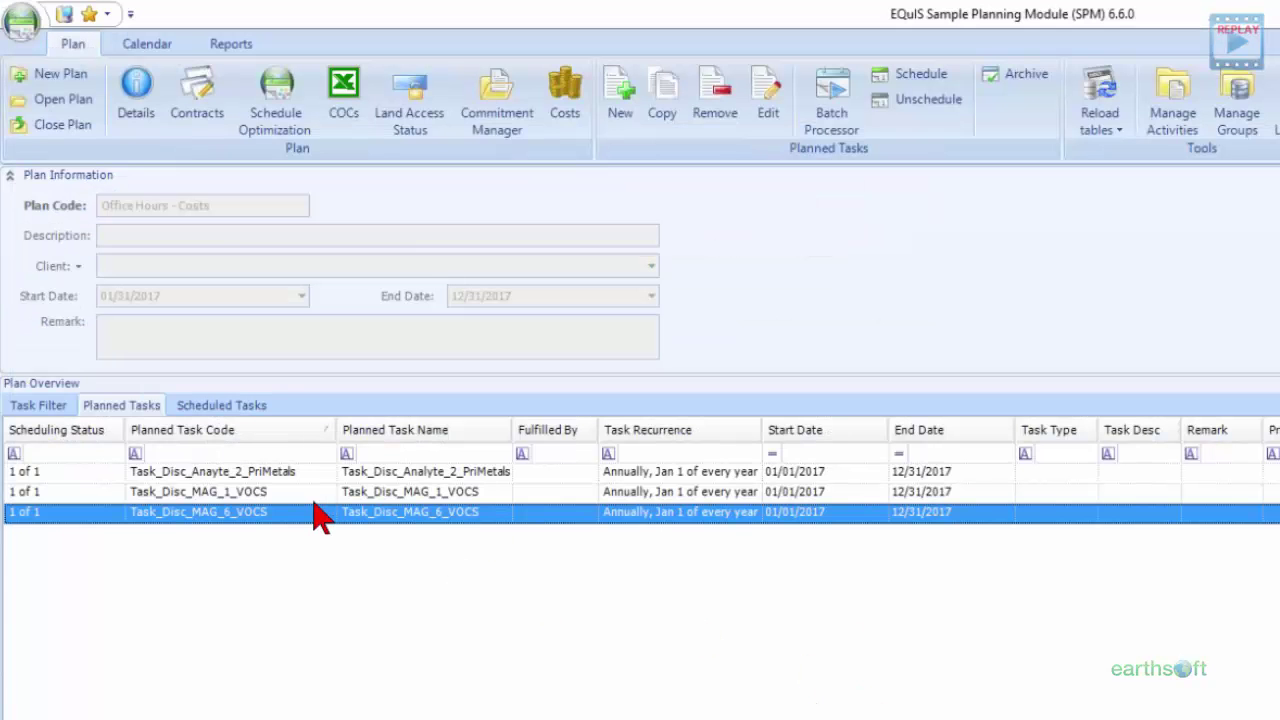
Examine which contract method analyte group is assigned to the sample of planned task Task_Disc_MAG_1_VOCS, and close the task.
{"action": "left_click", "coordinate": [298, 493]}
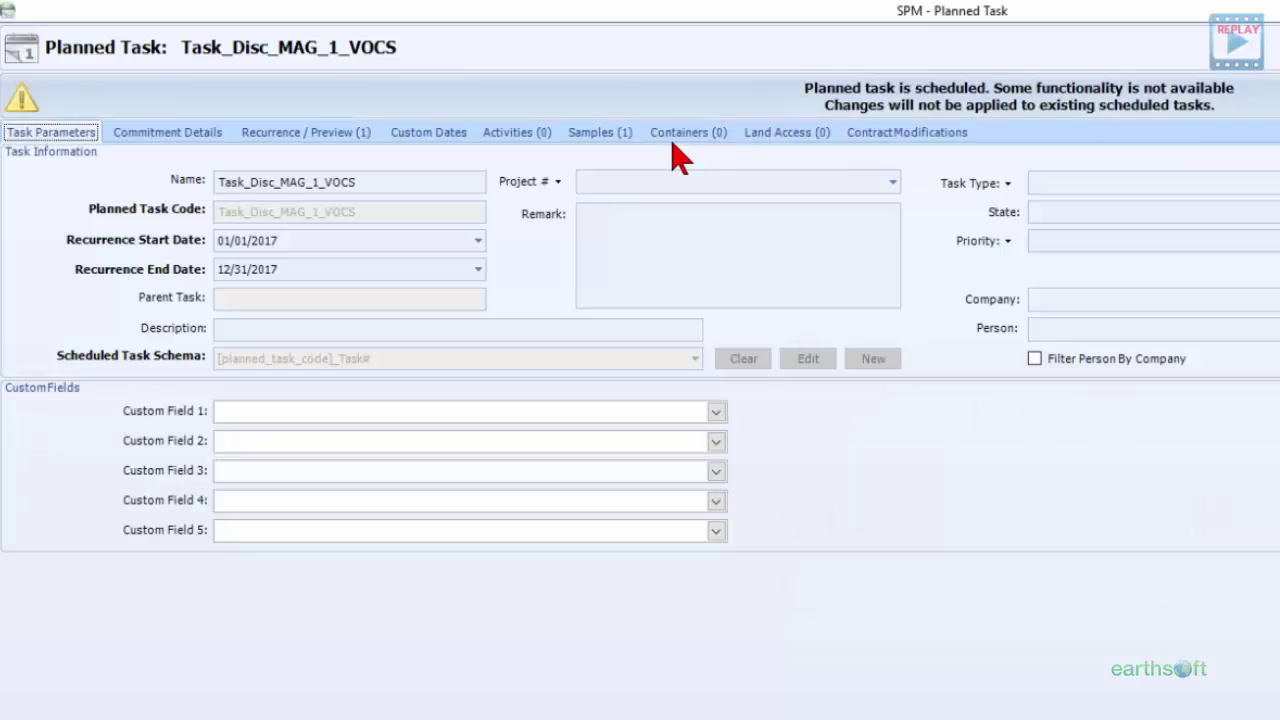
{"action": "left_click", "coordinate": [604, 138]}
{"action": "left_click", "coordinate": [15, 405]}
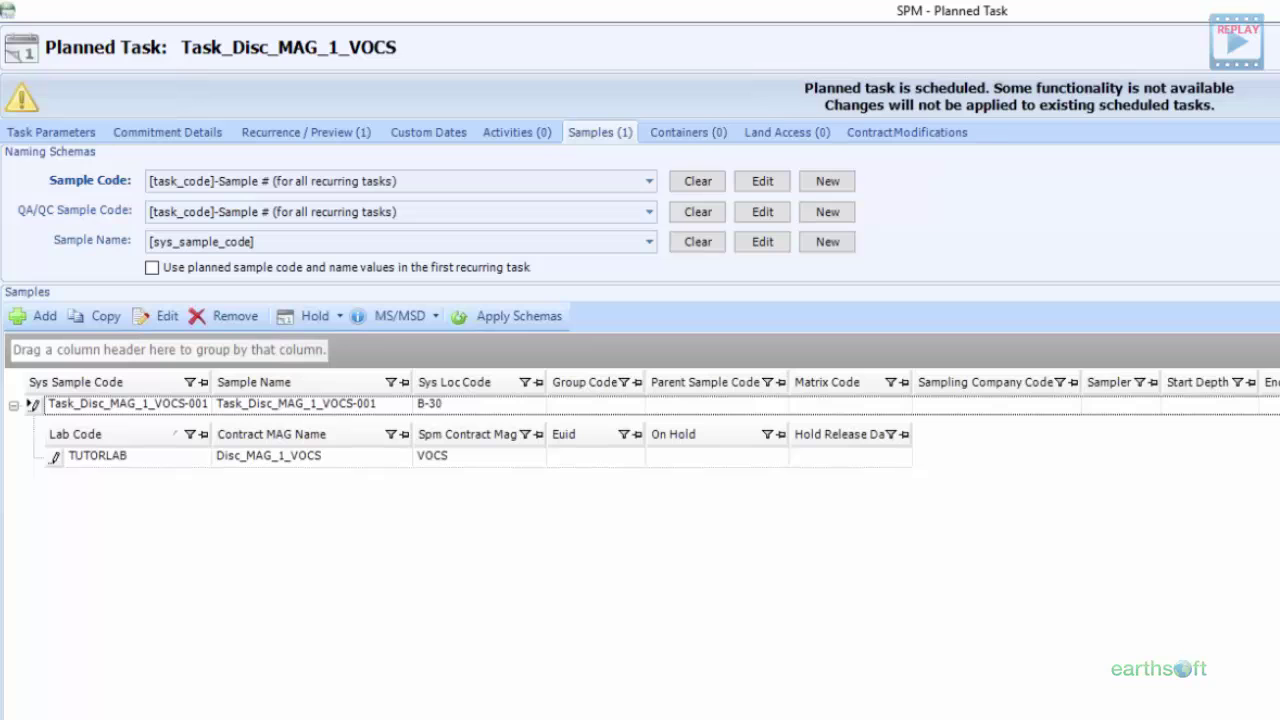
{"action": "key", "text": "Escape"}
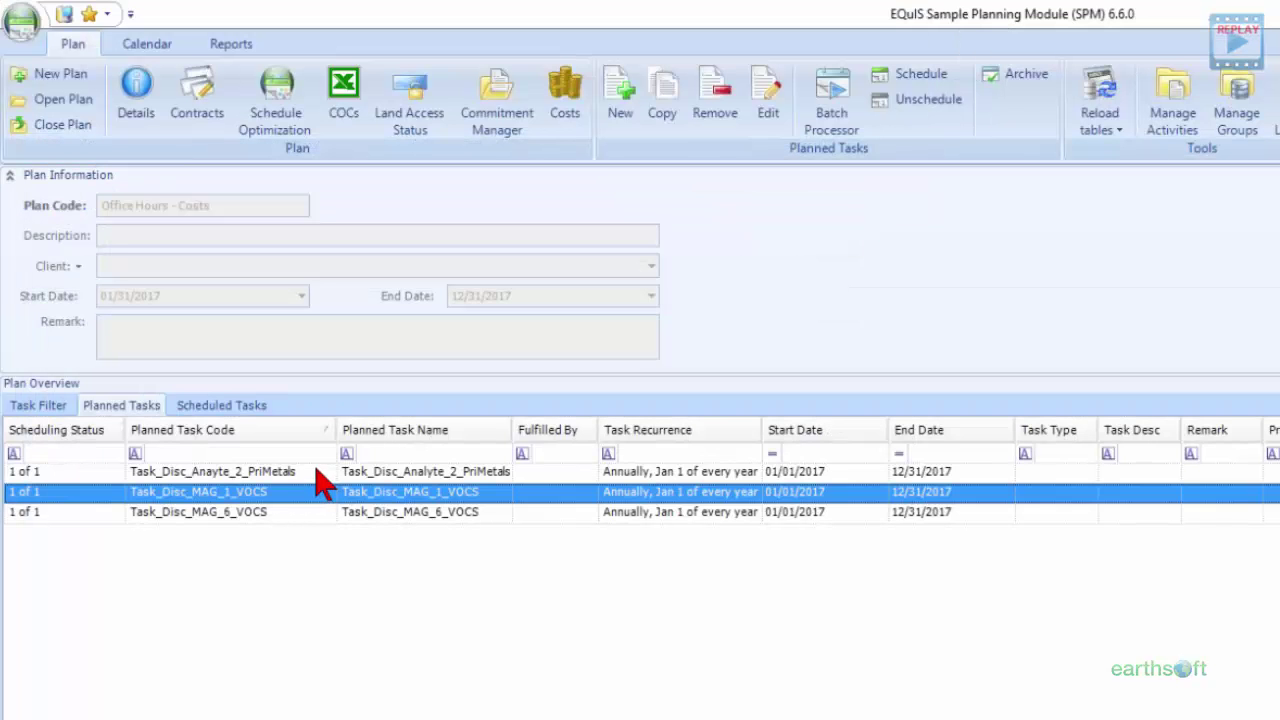
Examine the recurrence dates and expanded sample details of planned task Task_Disc_Anayte_2_PriMetals.
{"action": "left_click", "coordinate": [313, 470]}
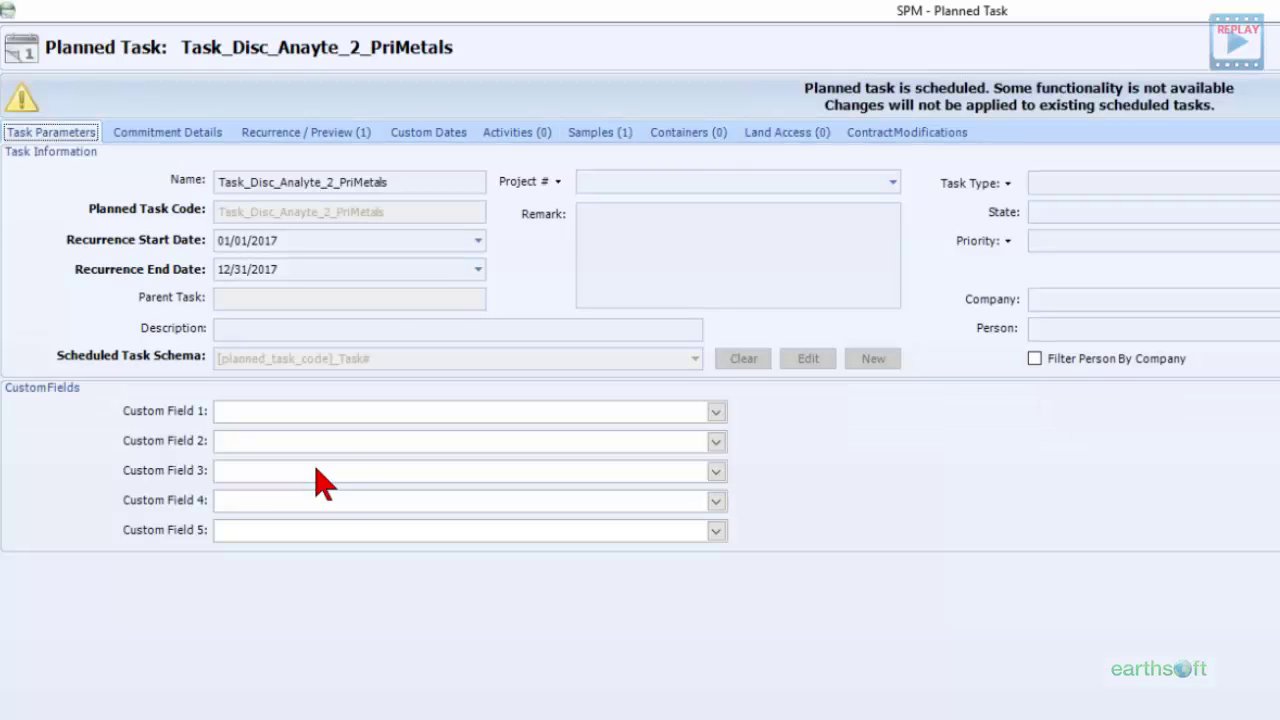
{"action": "left_click", "coordinate": [349, 141]}
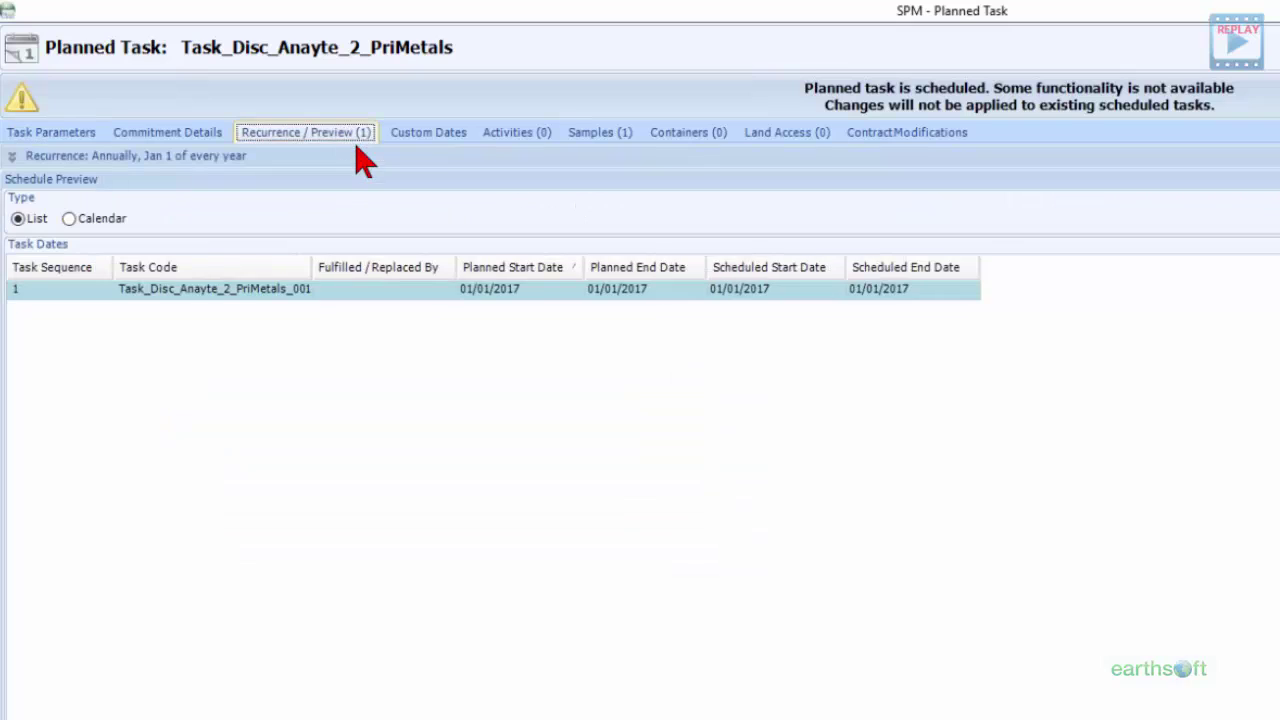
{"action": "left_click", "coordinate": [603, 135]}
{"action": "left_click", "coordinate": [13, 404]}
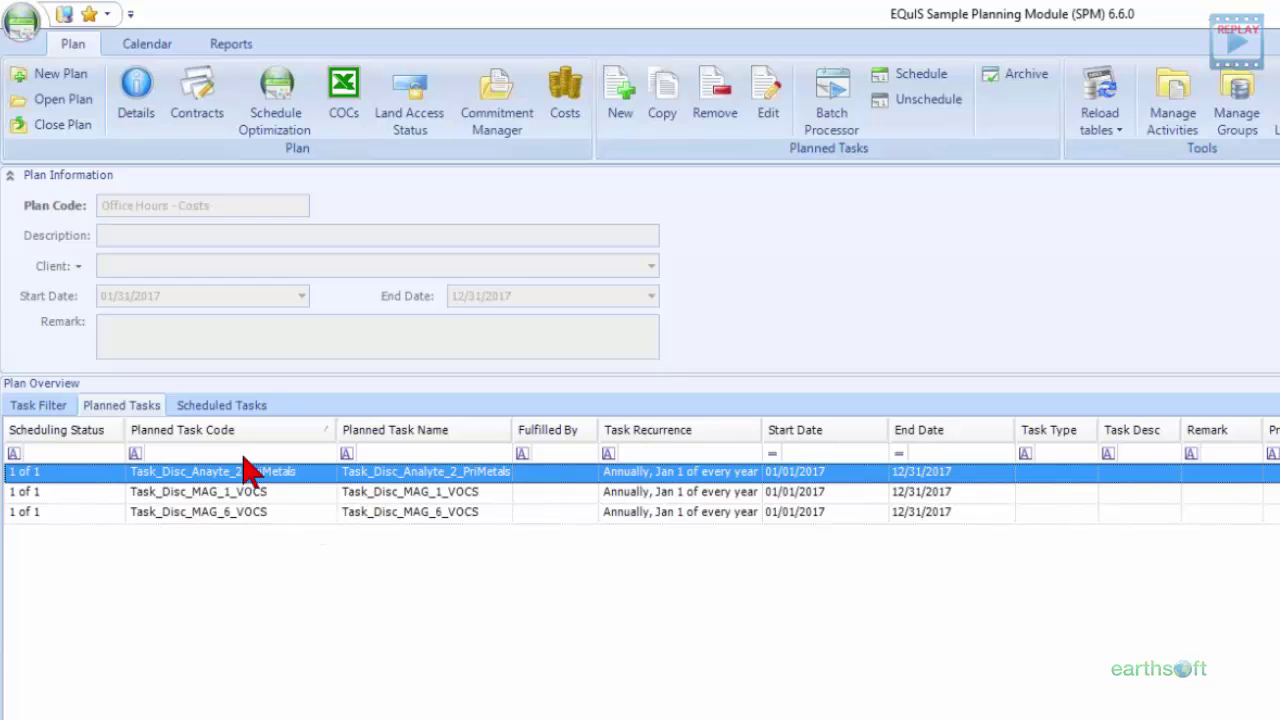
Compare the plan's planned tasks with its scheduled tasks, ending on the scheduled tasks.
{"action": "left_click", "coordinate": [222, 406]}
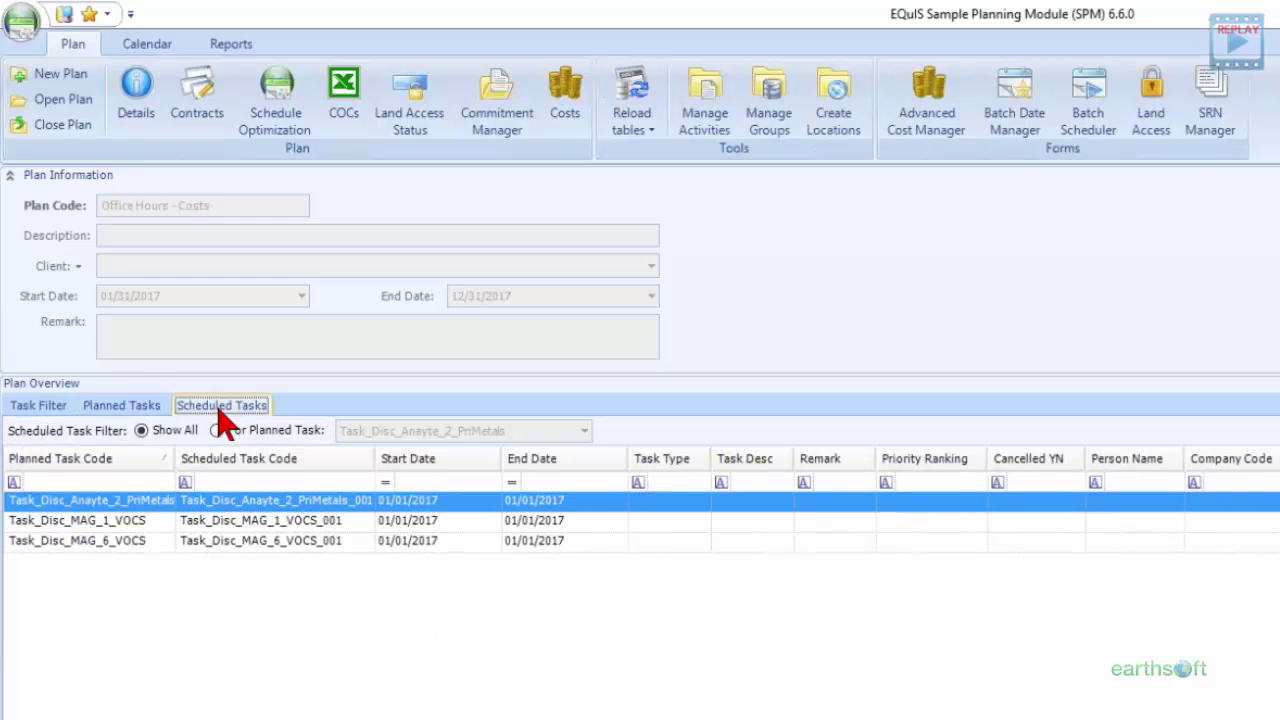
{"action": "left_click", "coordinate": [140, 407]}
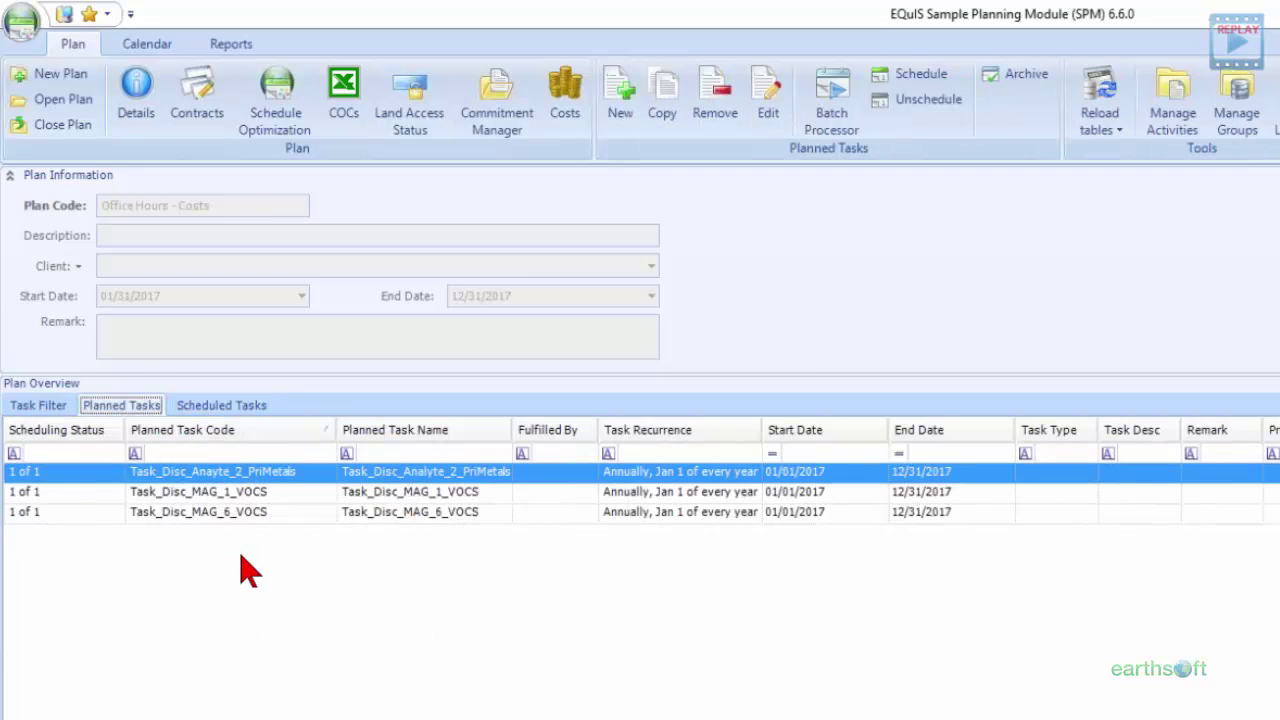
{"action": "left_click", "coordinate": [222, 408]}
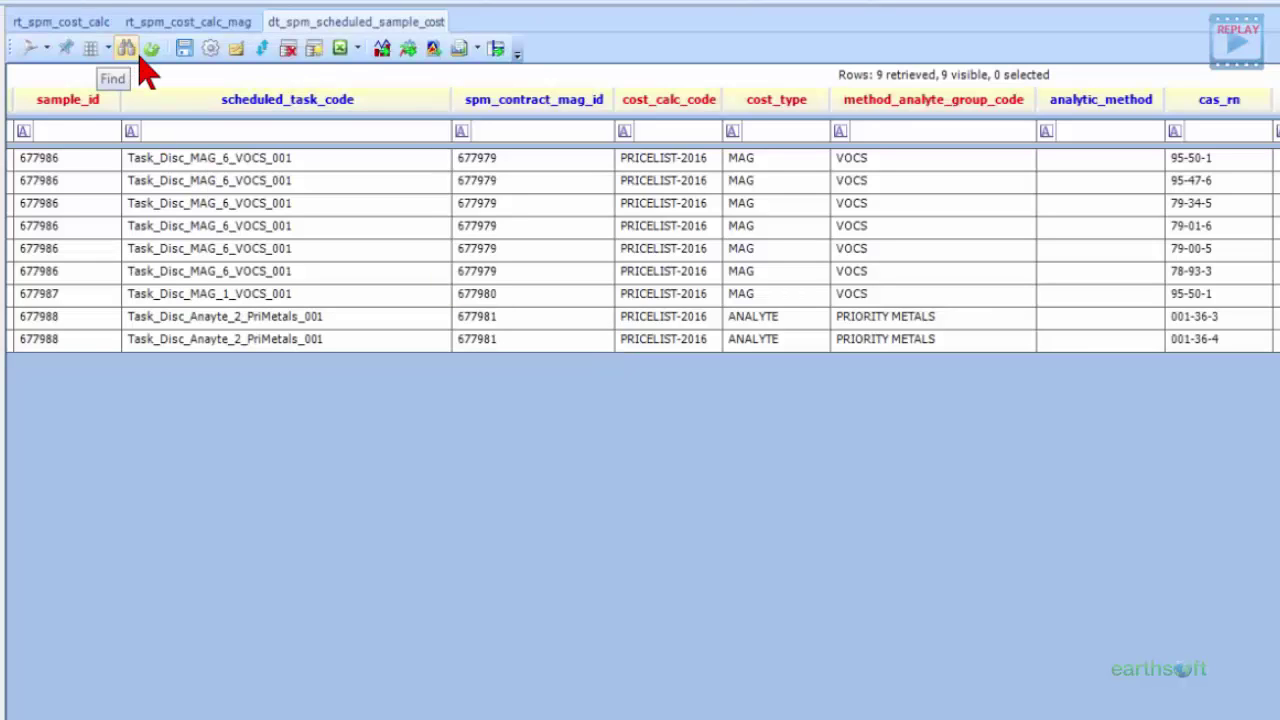
Review the rt_spm_cost_calc and rt_spm_cost_calc_mag tables and the Task_Disc_MAG_1_VOCS_001 row in dt_spm_scheduled_sample_cost.
{"action": "left_click", "coordinate": [86, 27]}
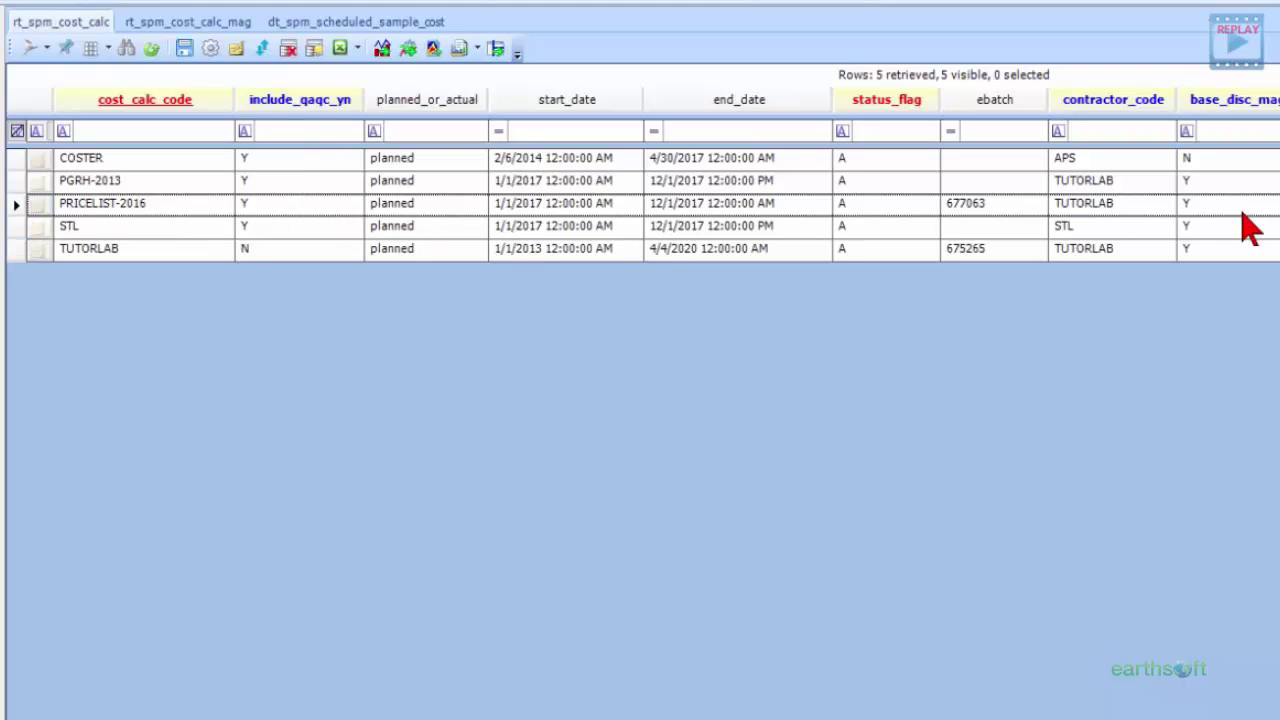
{"action": "left_click", "coordinate": [155, 24]}
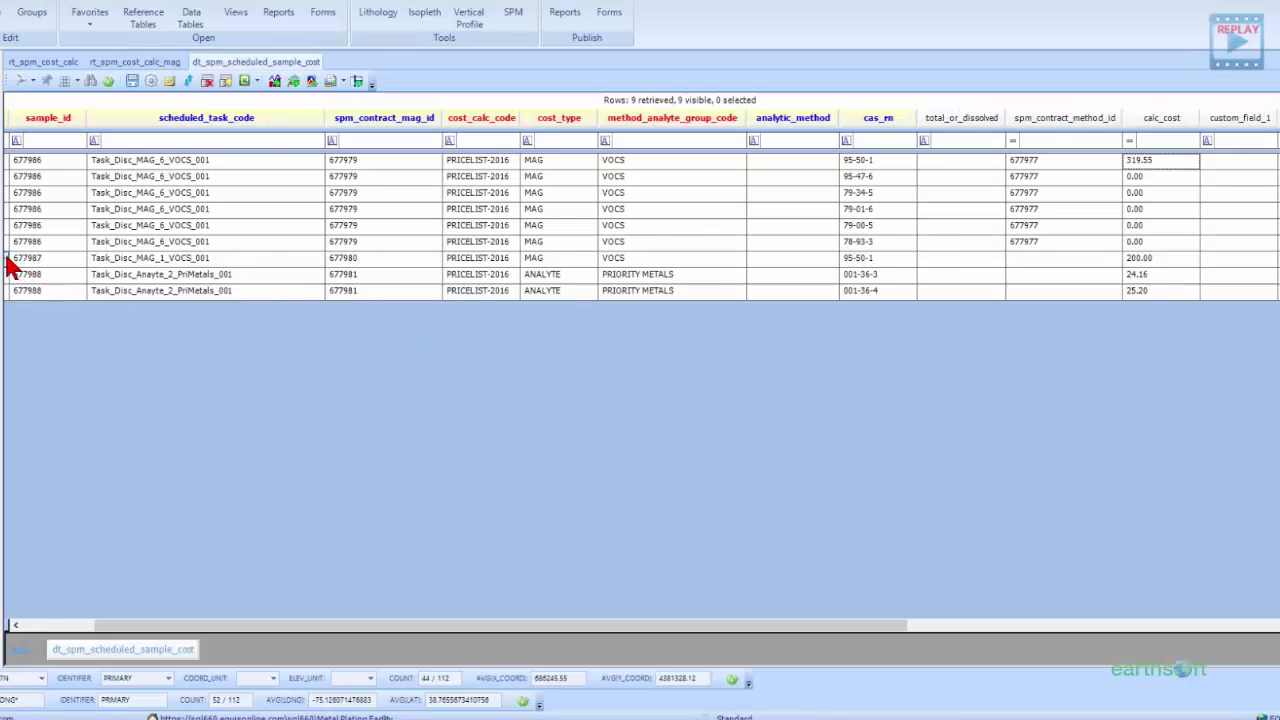
{"action": "left_click", "coordinate": [8, 262]}
{"action": "left_click", "coordinate": [377, 333]}
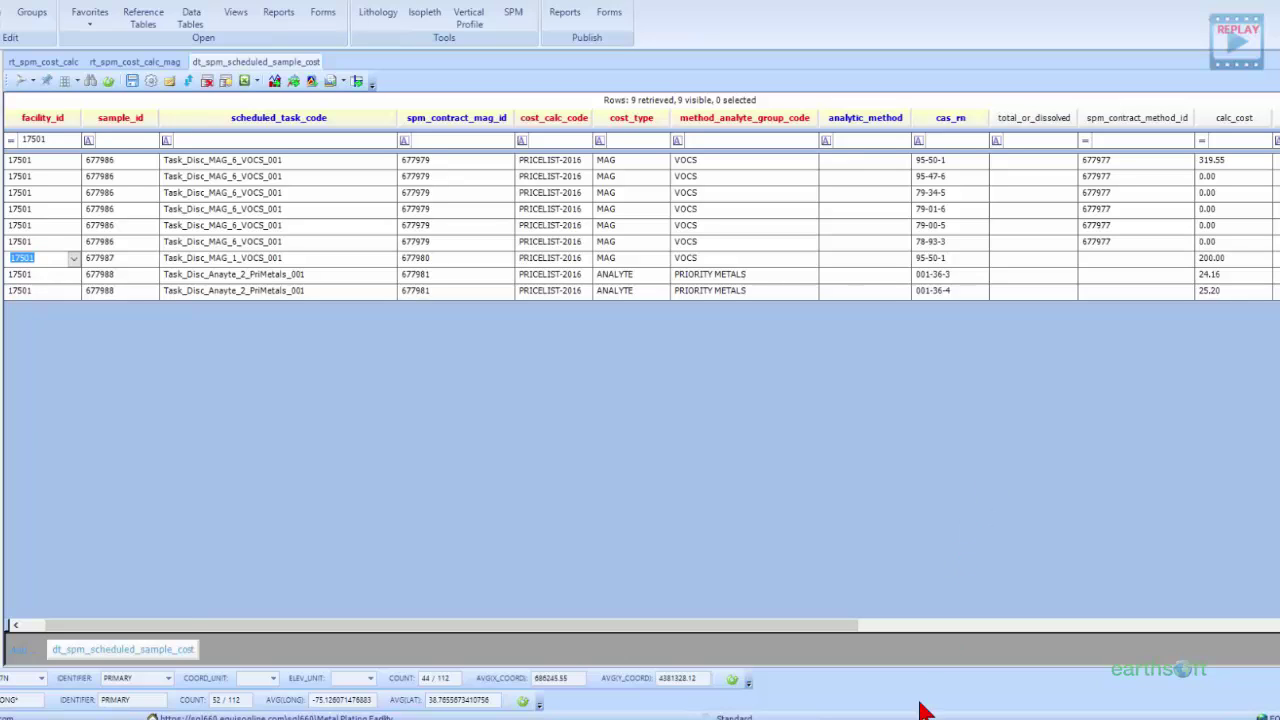
Switch to the SPM - Cost Summary workbook in Excel.
{"action": "left_click", "coordinate": [835, 719]}
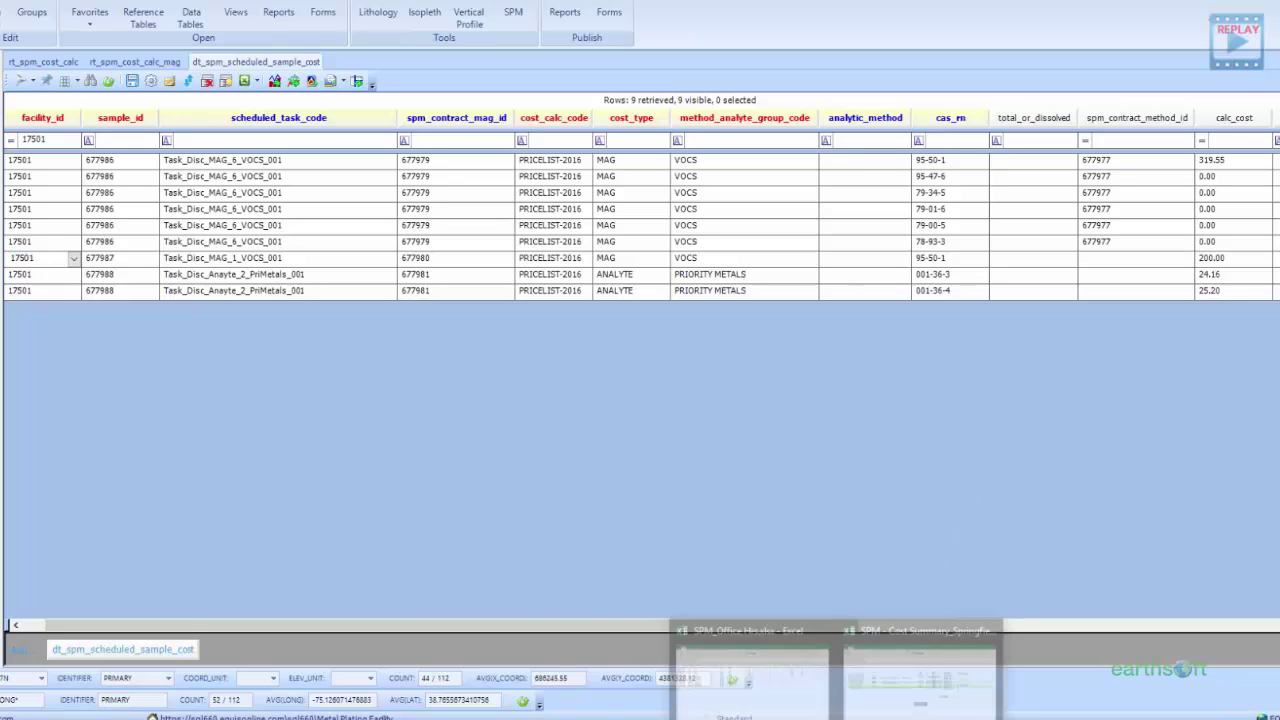
{"action": "left_click", "coordinate": [905, 700]}
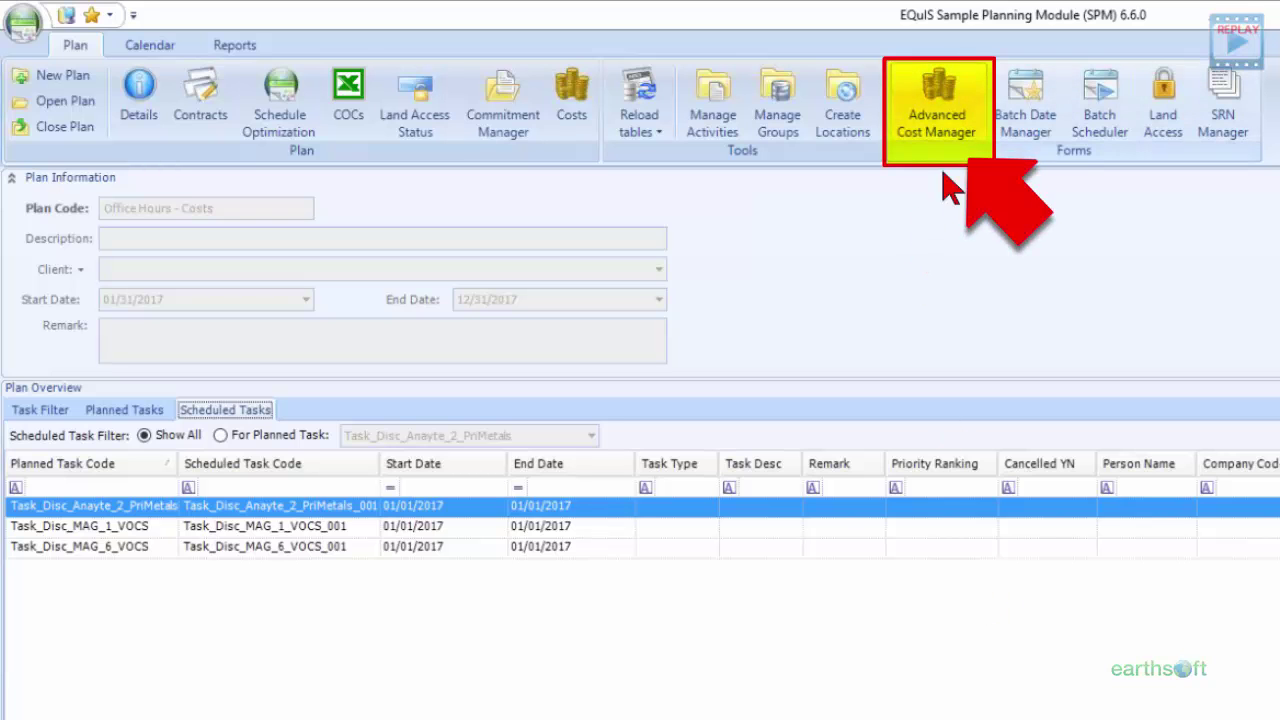
In the Advanced Cost Manager, filter the method analyte groups by "v" and select VOCS for the lab.
{"action": "left_click", "coordinate": [950, 112]}
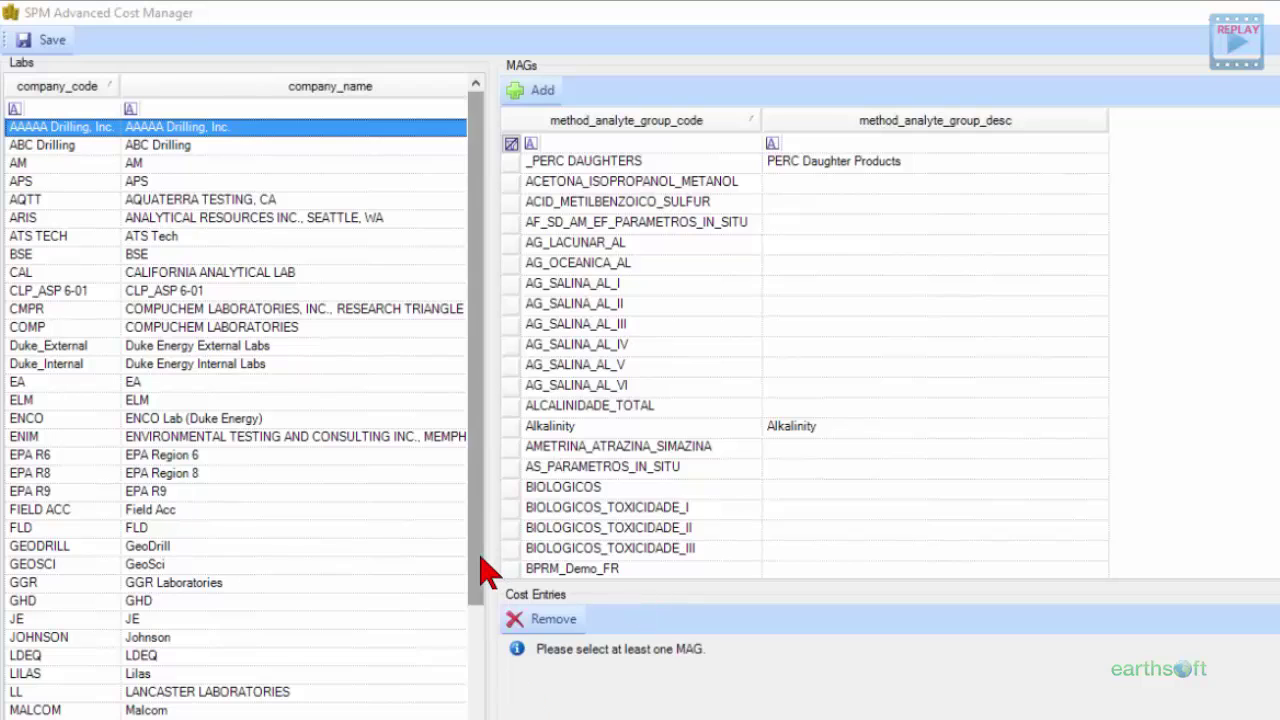
{"action": "left_click_drag", "start_coordinate": [483, 590], "coordinate": [480, 719]}
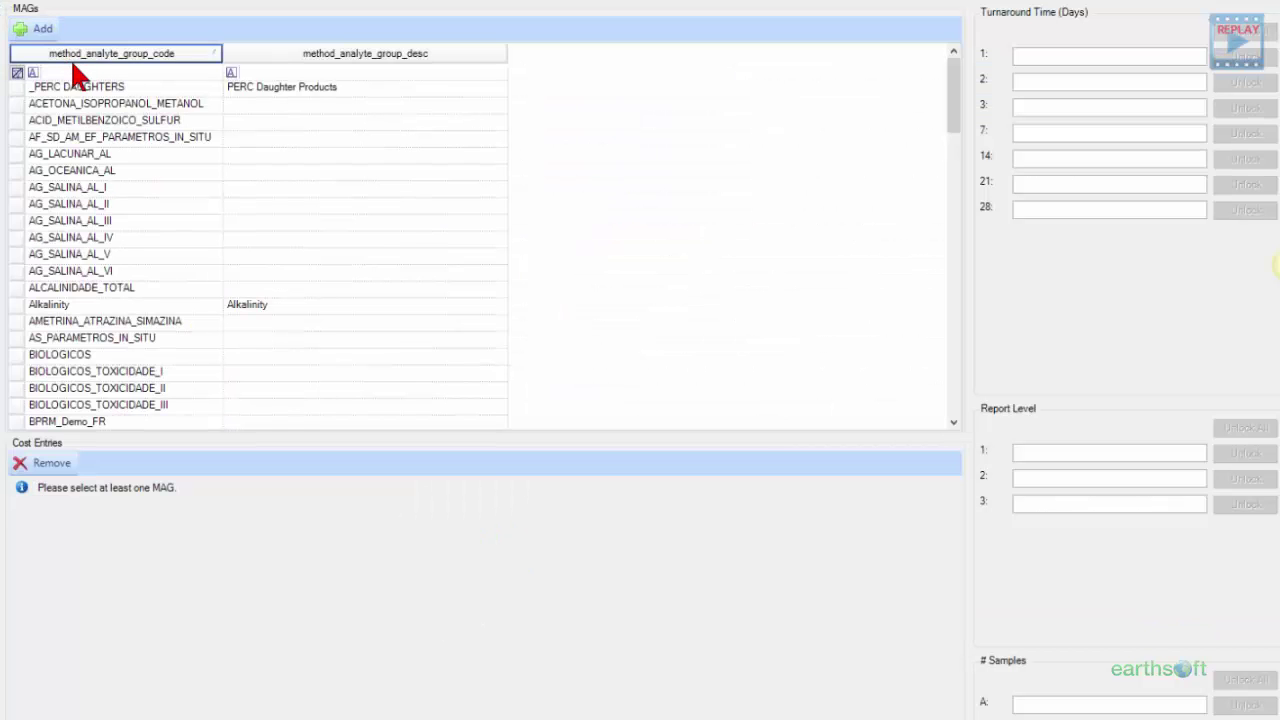
{"action": "left_click", "coordinate": [582, 140]}
{"action": "type", "text": "v"}
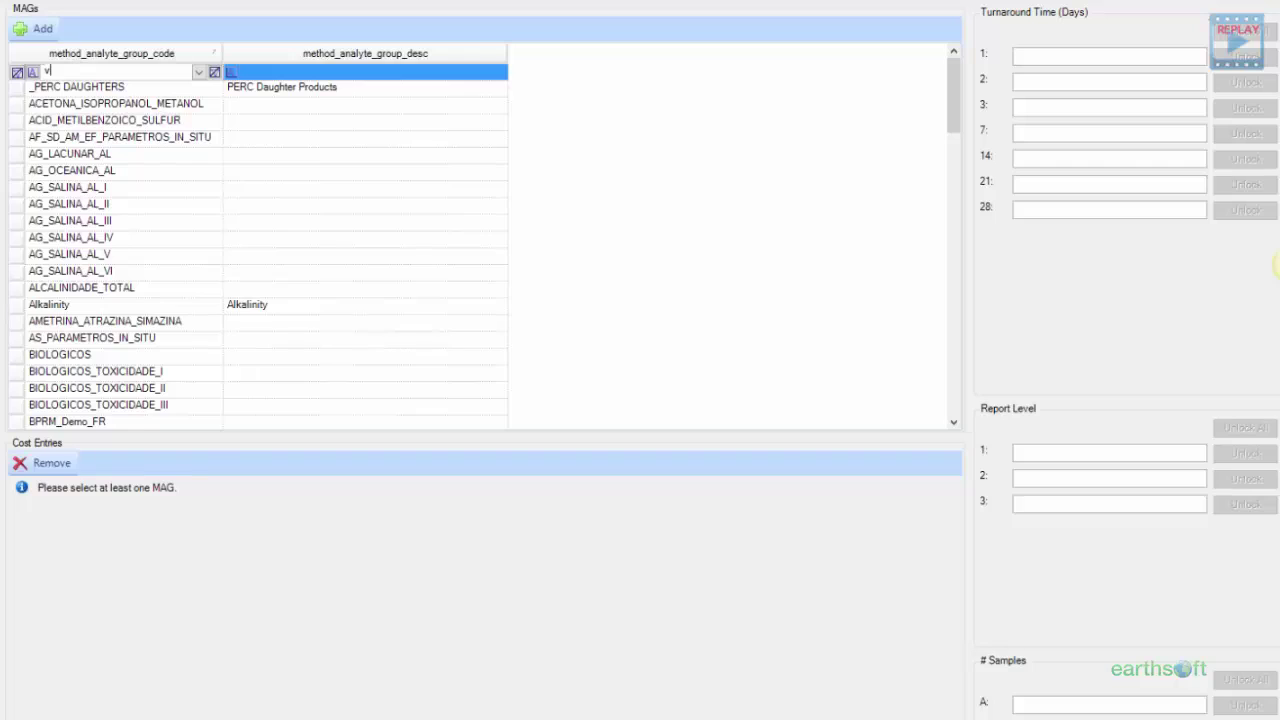
{"action": "left_click", "coordinate": [70, 85]}
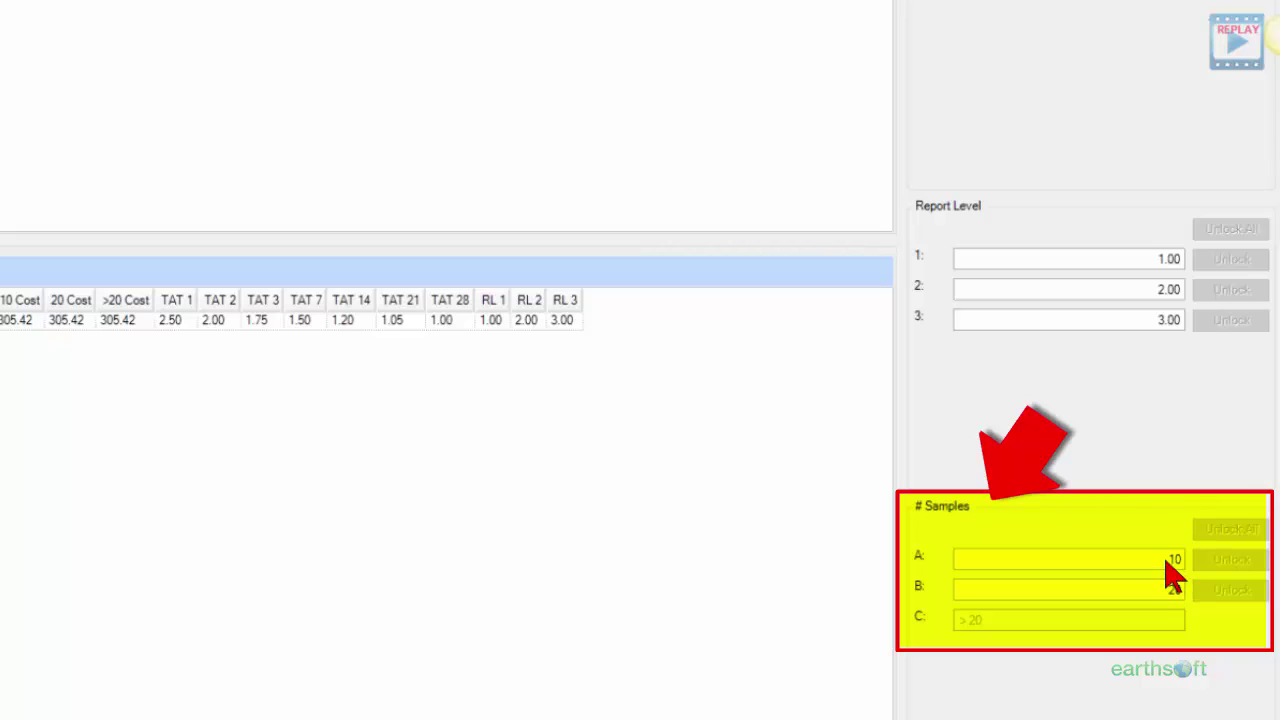
Set sample count tier B to 20 for the VOCS cost entry and save the advanced costs.
{"action": "left_click", "coordinate": [1172, 589]}
{"action": "type", "text": "20"}
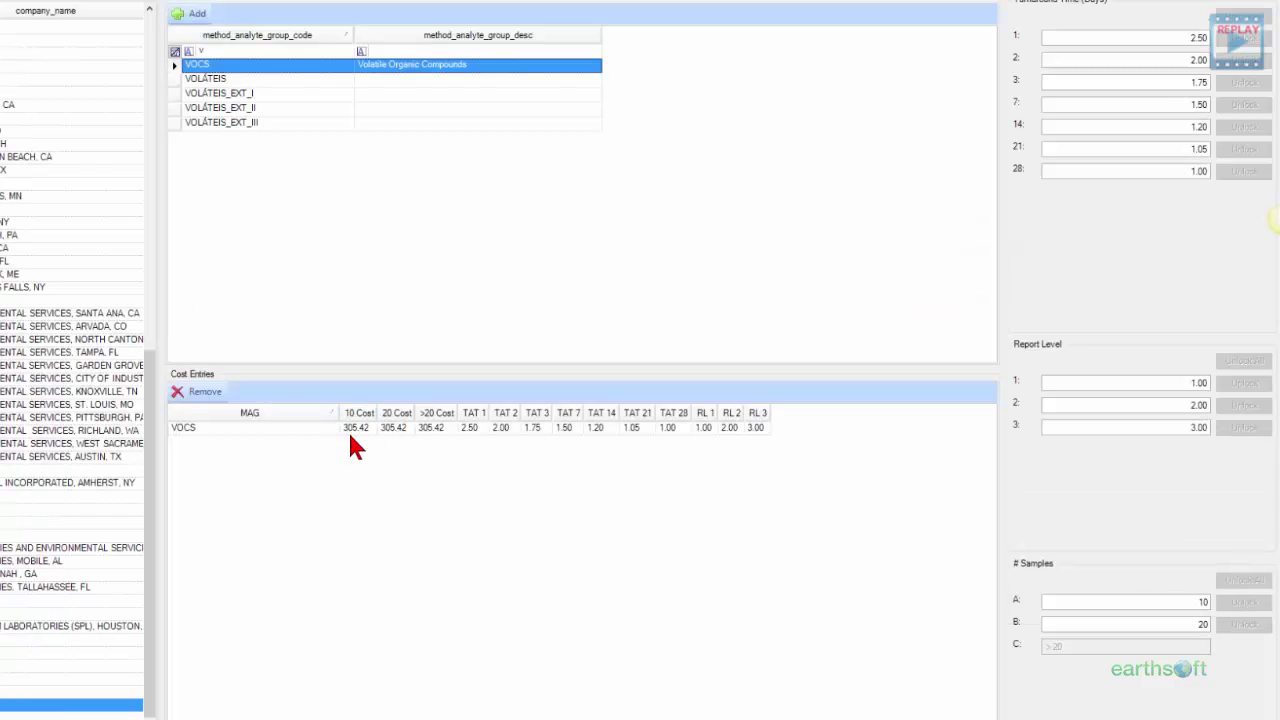
{"action": "left_click", "coordinate": [348, 427]}
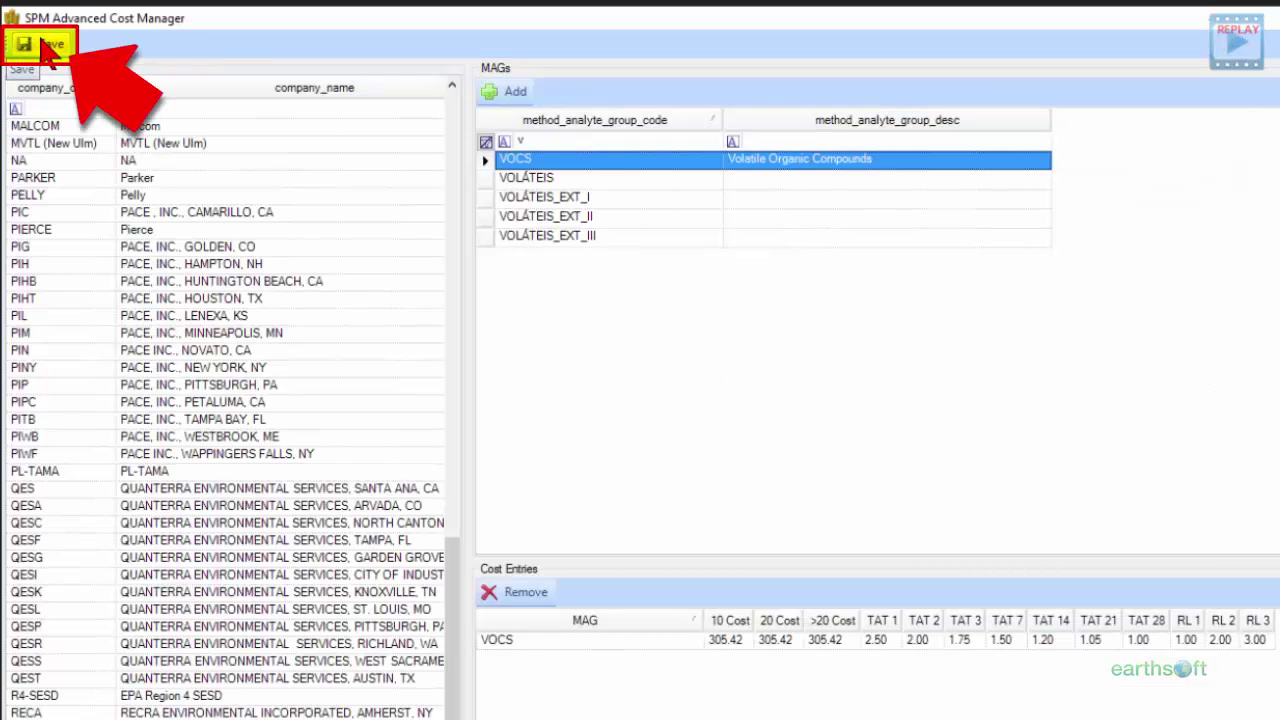
{"action": "left_click", "coordinate": [47, 44]}
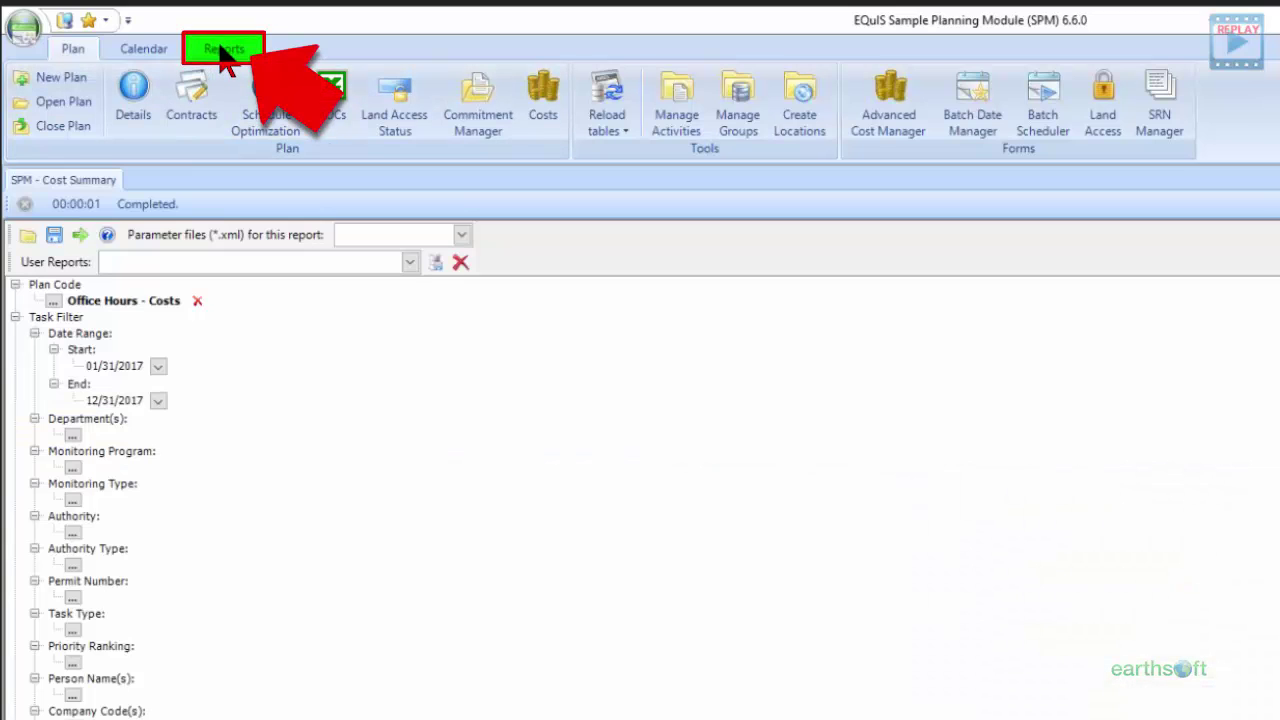
Run the Cost Summary report for the Office Hours - Costs plan with the advanced cost report included.
{"action": "left_click", "coordinate": [226, 55]}
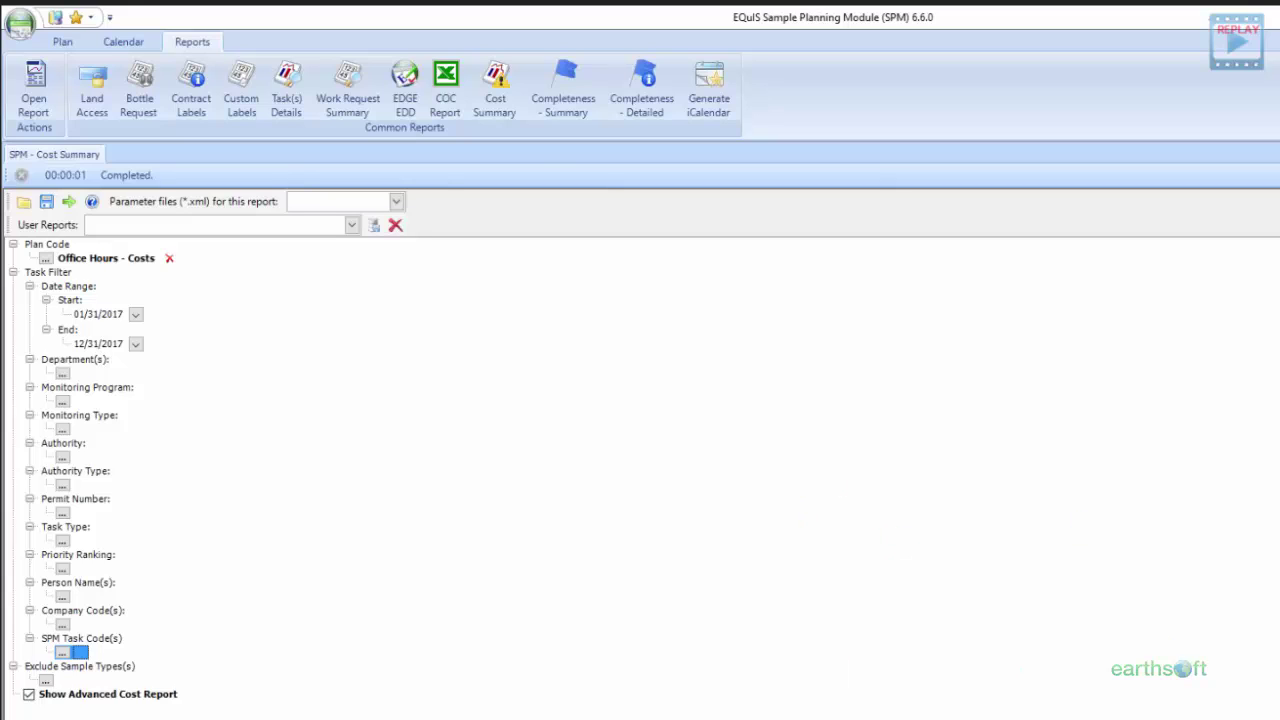
{"action": "left_click", "coordinate": [68, 202]}
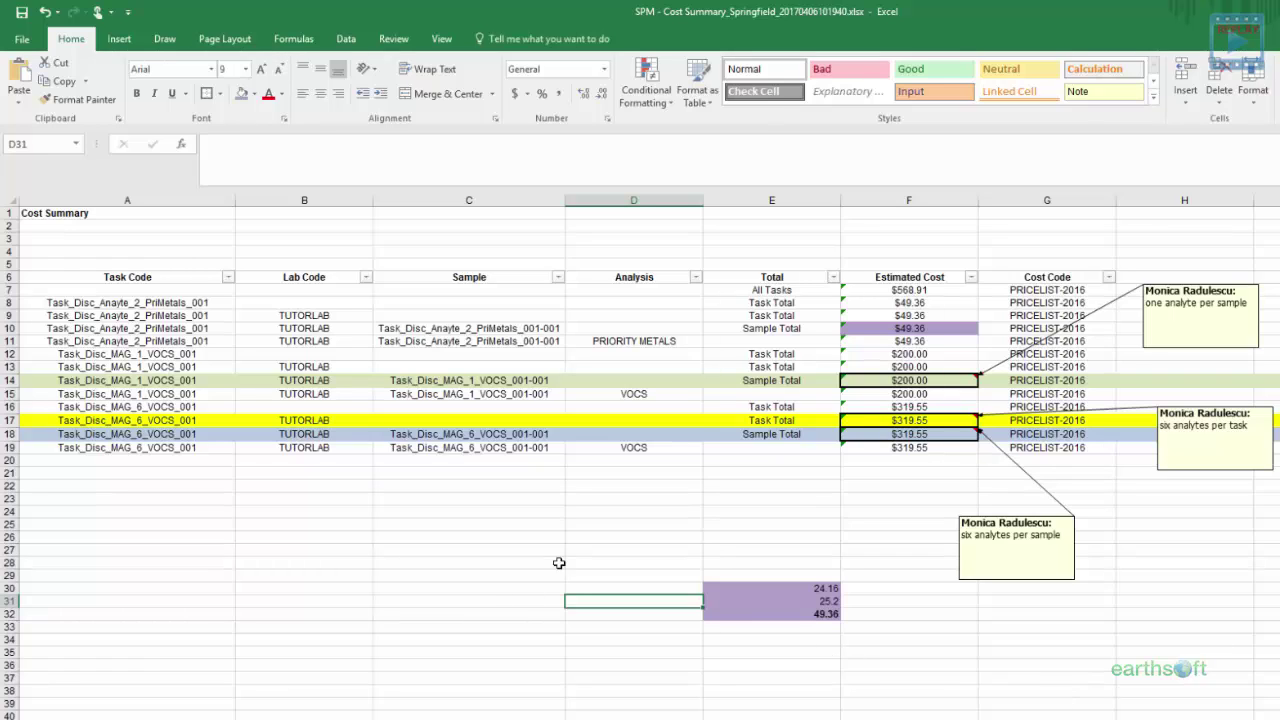
Examine the Sample Total row for Task_Disc_MAG_1_VOCS_001 in the cost summary sheet.
{"action": "left_click", "coordinate": [757, 675]}
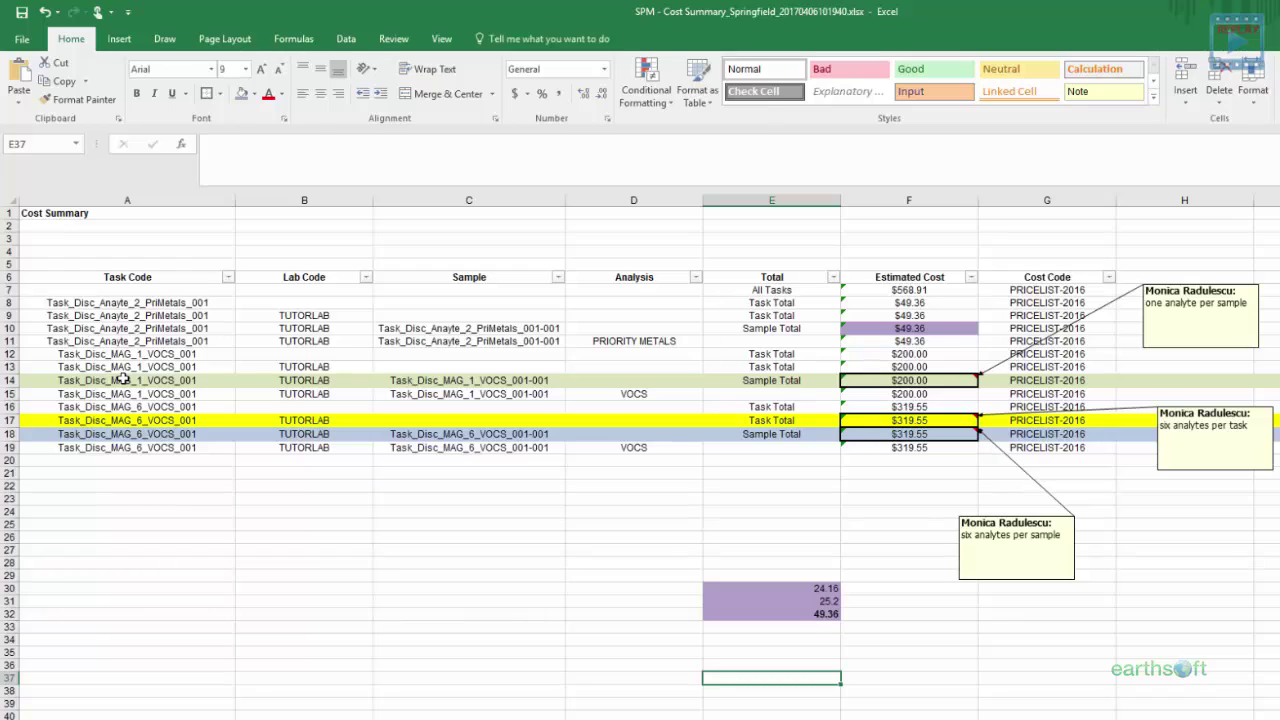
{"action": "left_click", "coordinate": [8, 380]}
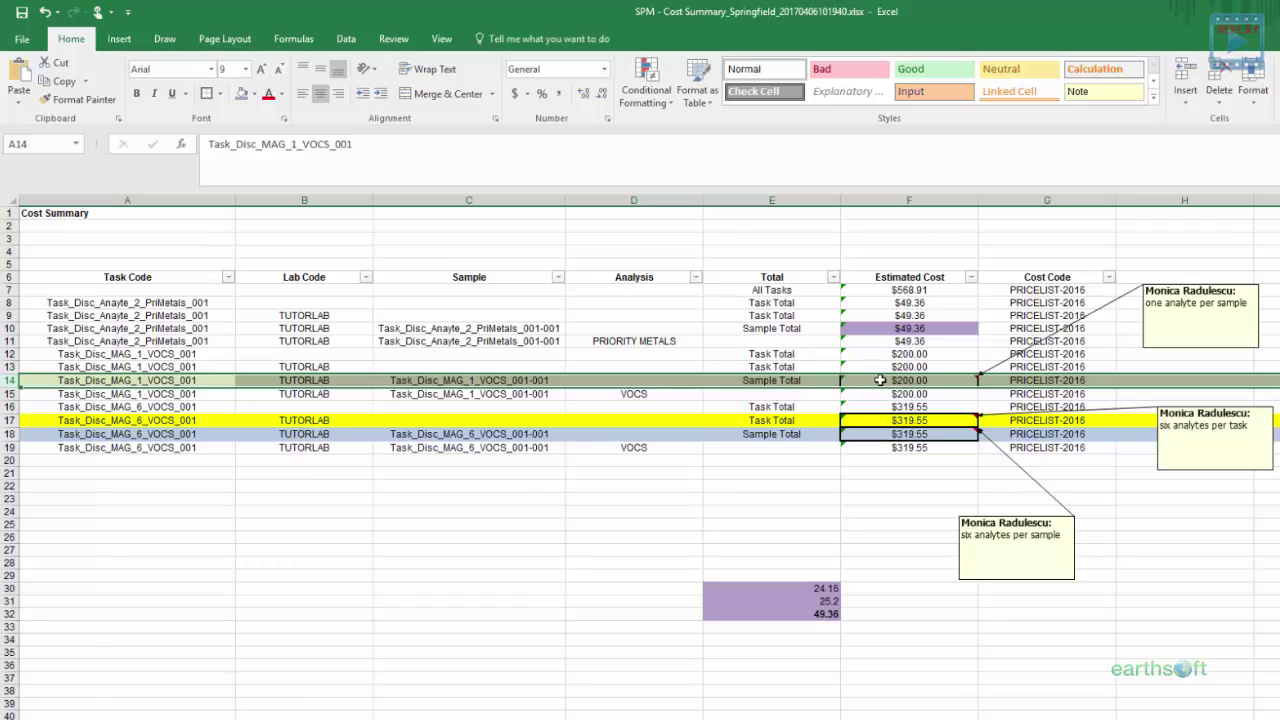
{"action": "left_click", "coordinate": [1252, 527]}
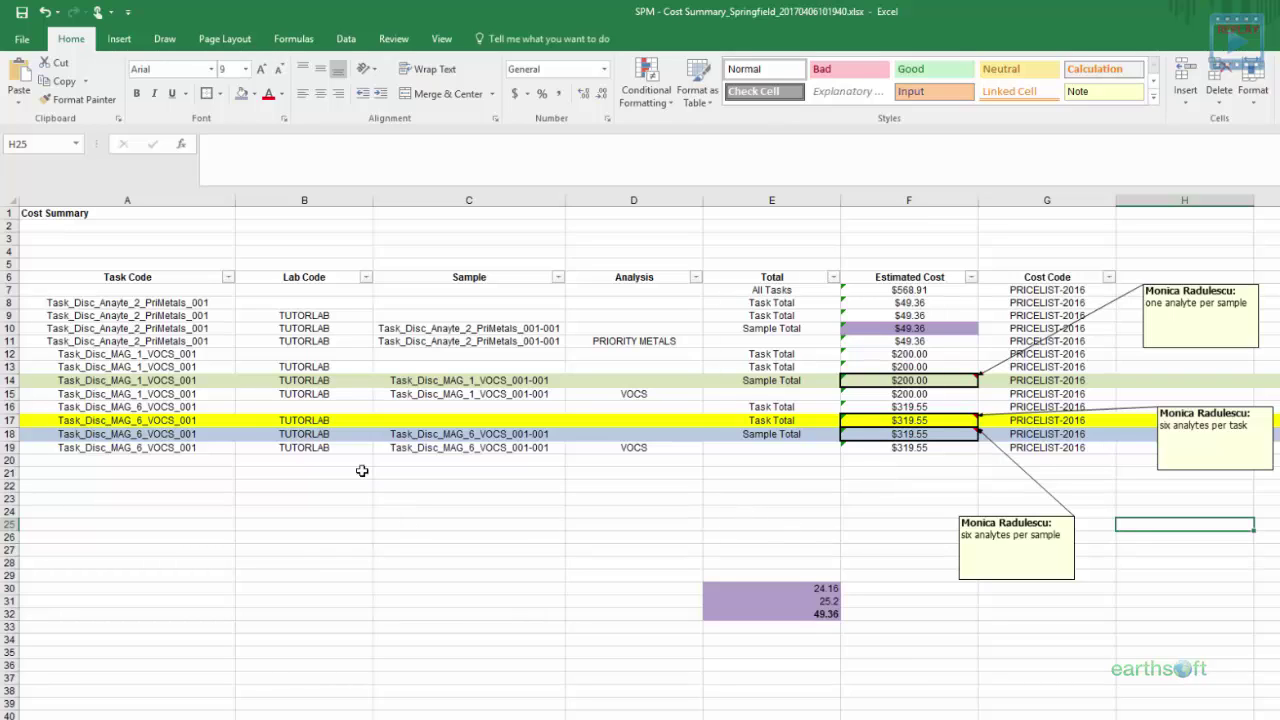
Examine the Sample Total row for Task_Disc_Anayte_2_PriMetals_001 and compare its estimated cost with the analyte costs in dt_spm_scheduled_sample_cost.
{"action": "left_click", "coordinate": [6, 330]}
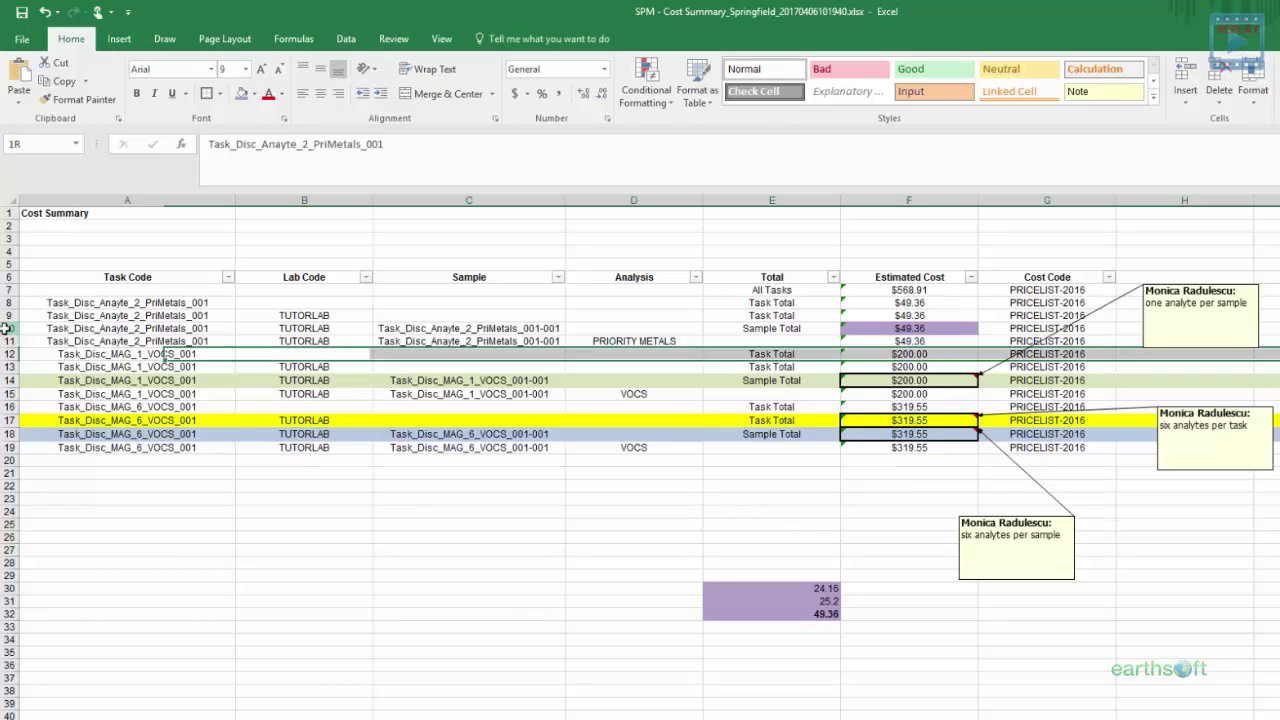
{"action": "left_click_drag", "start_coordinate": [5, 328], "coordinate": [8, 329]}
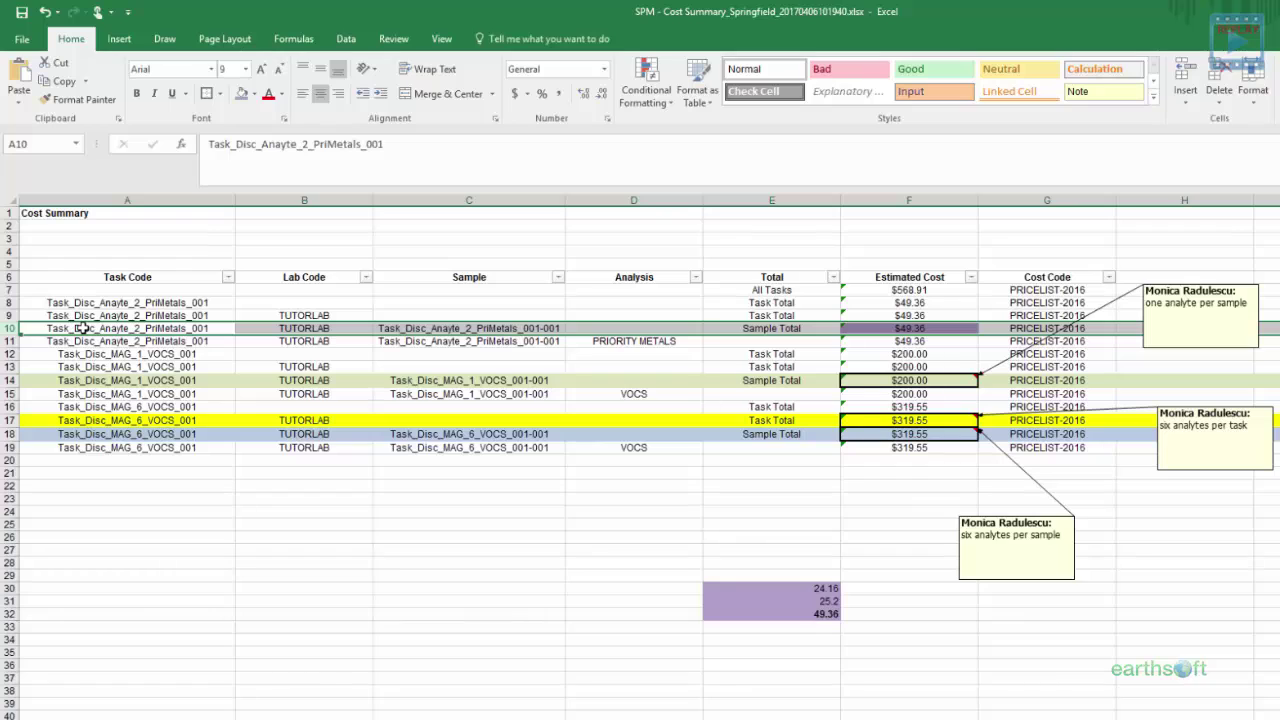
{"action": "left_click", "coordinate": [83, 328]}
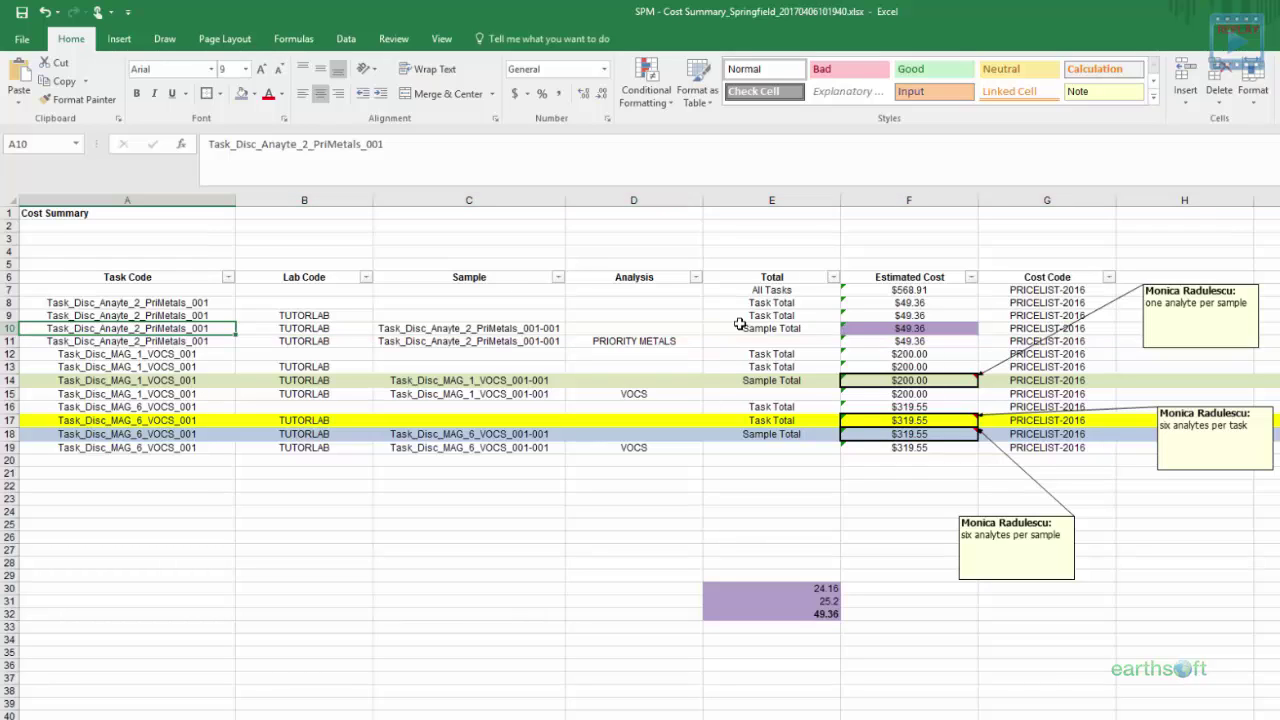
{"action": "left_click", "coordinate": [881, 328]}
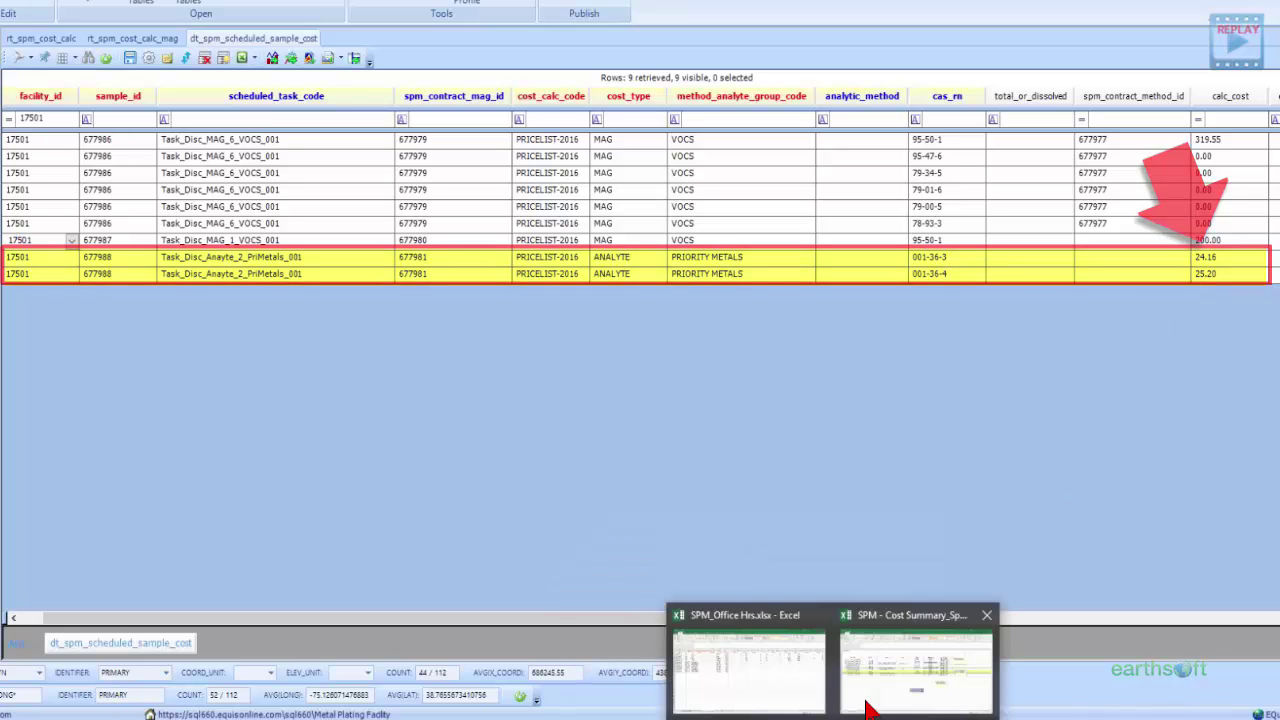
{"action": "left_click", "coordinate": [880, 692]}
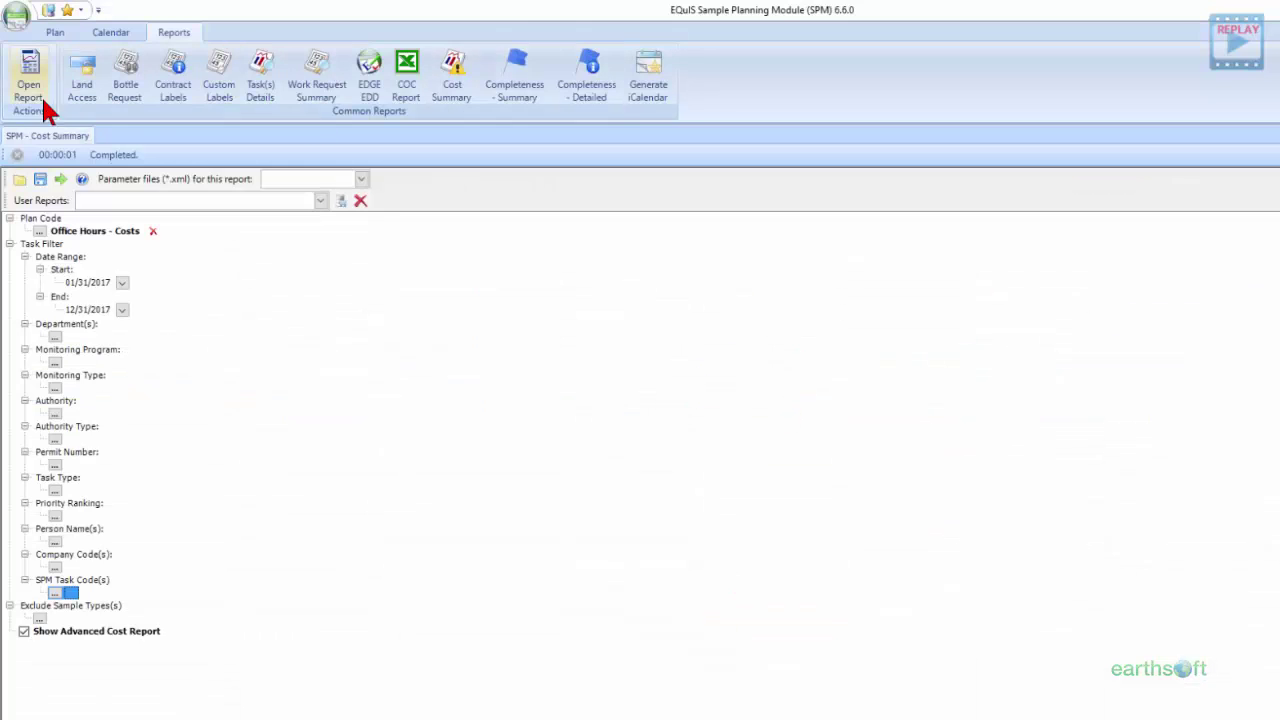
Open the SPM Advanced Cost Manager from the Sample Planning Module.
{"action": "left_click", "coordinate": [58, 33]}
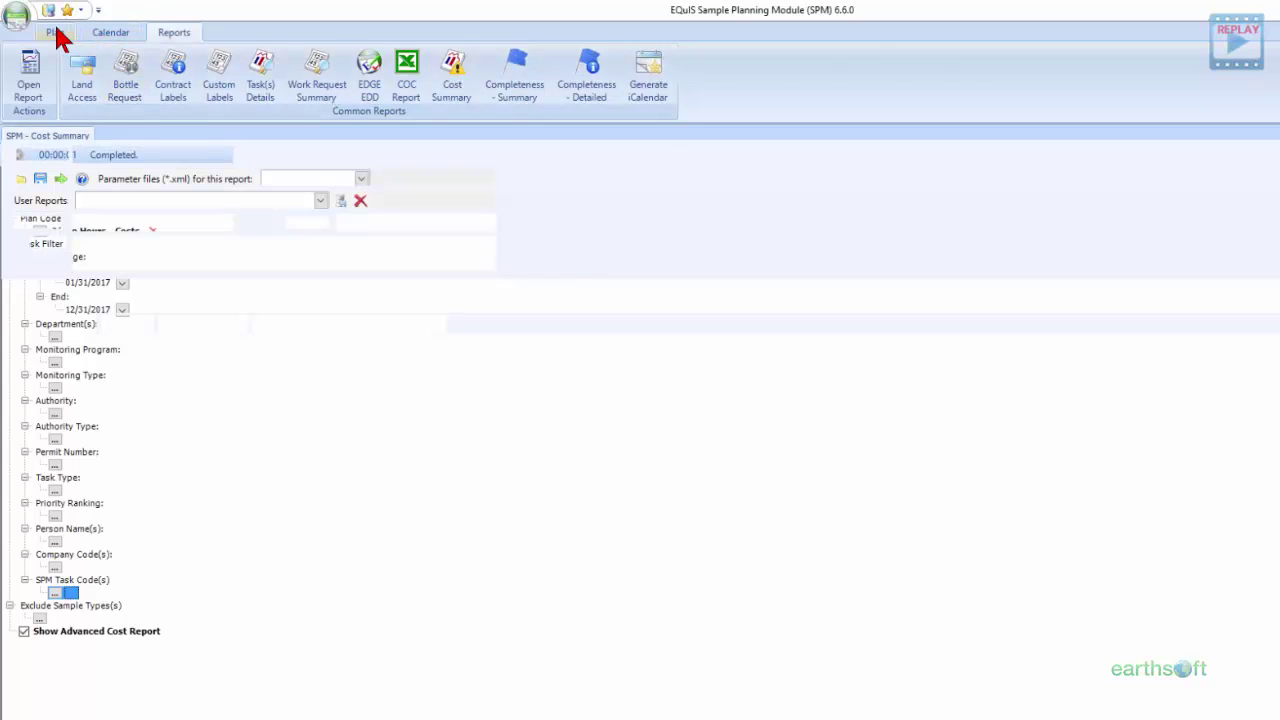
{"action": "left_click", "coordinate": [714, 98]}
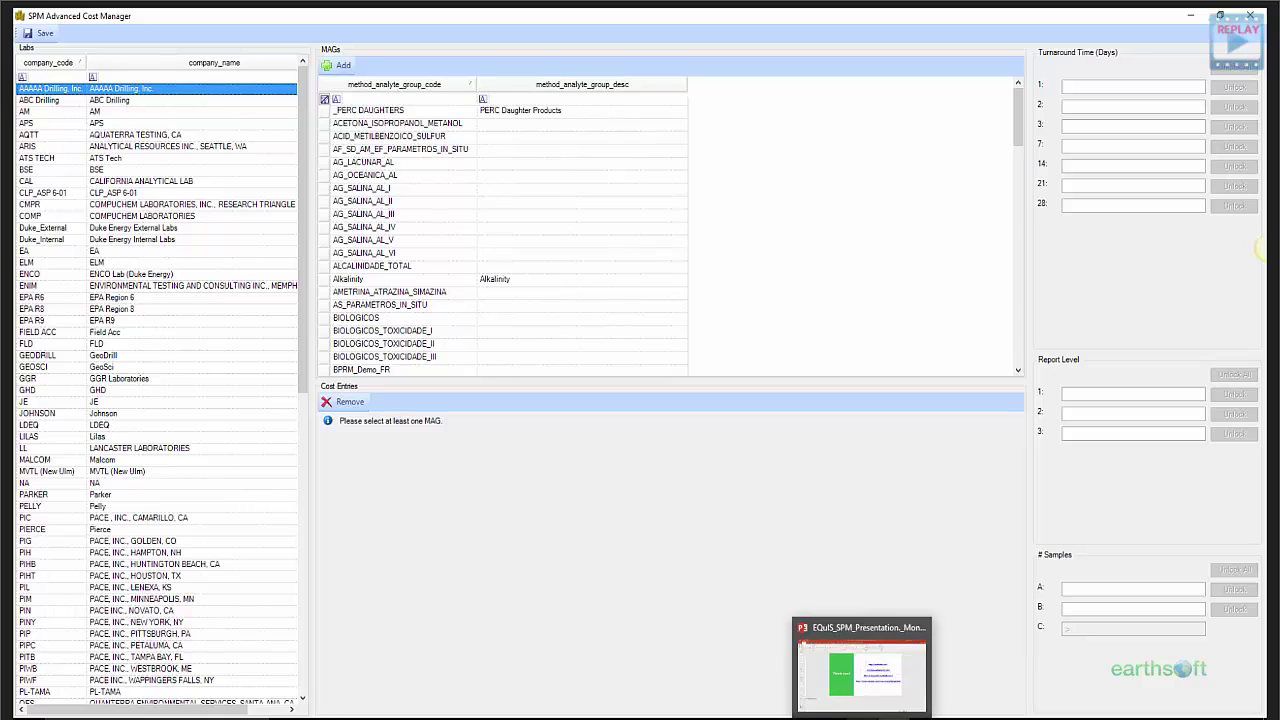
Switch to the SPM Advanced Costs presentation in PowerPoint and display slide 18.
{"action": "left_click", "coordinate": [862, 665]}
{"action": "left_click", "coordinate": [45, 642]}
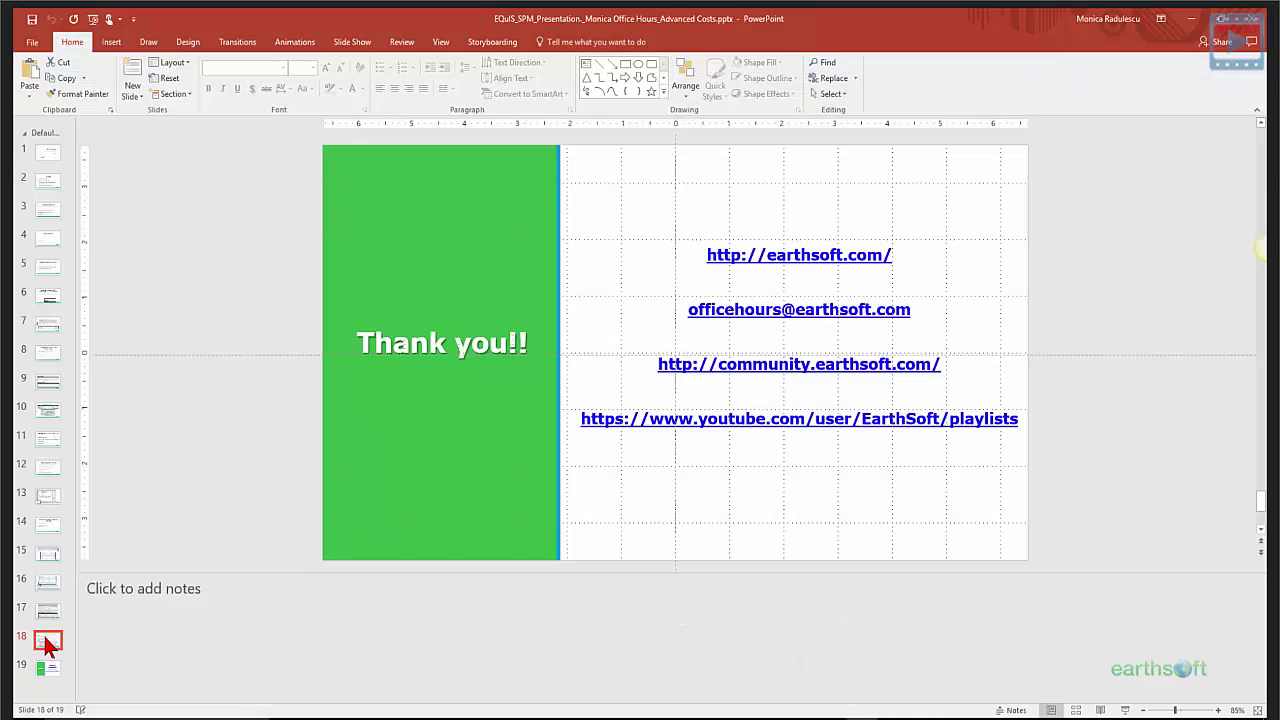
{"action": "key", "text": "shift+F5"}
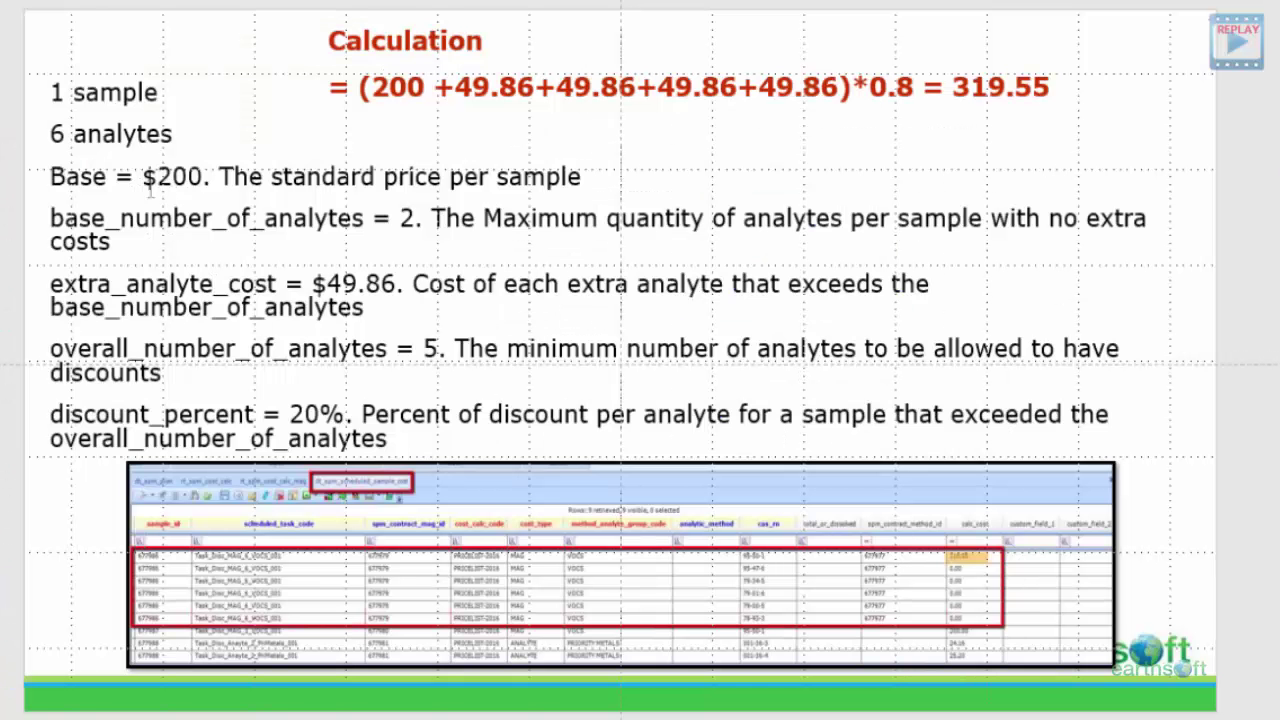